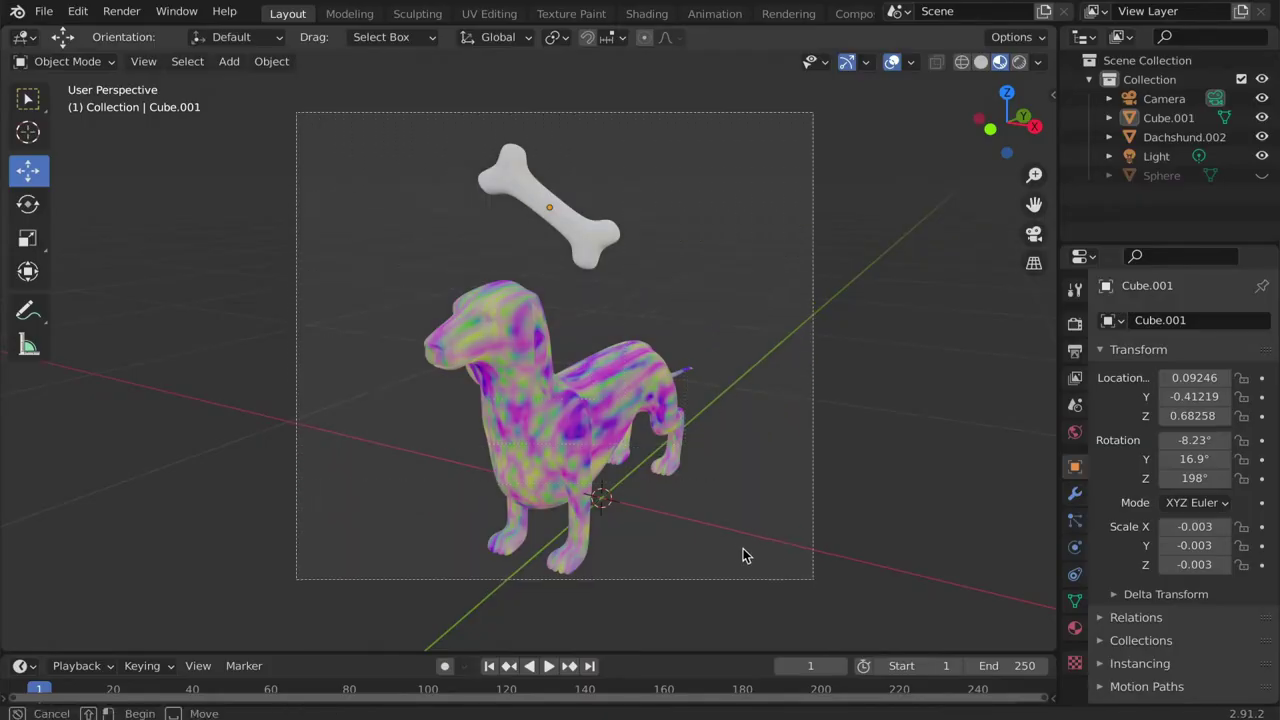
pyautogui.click(44, 14)
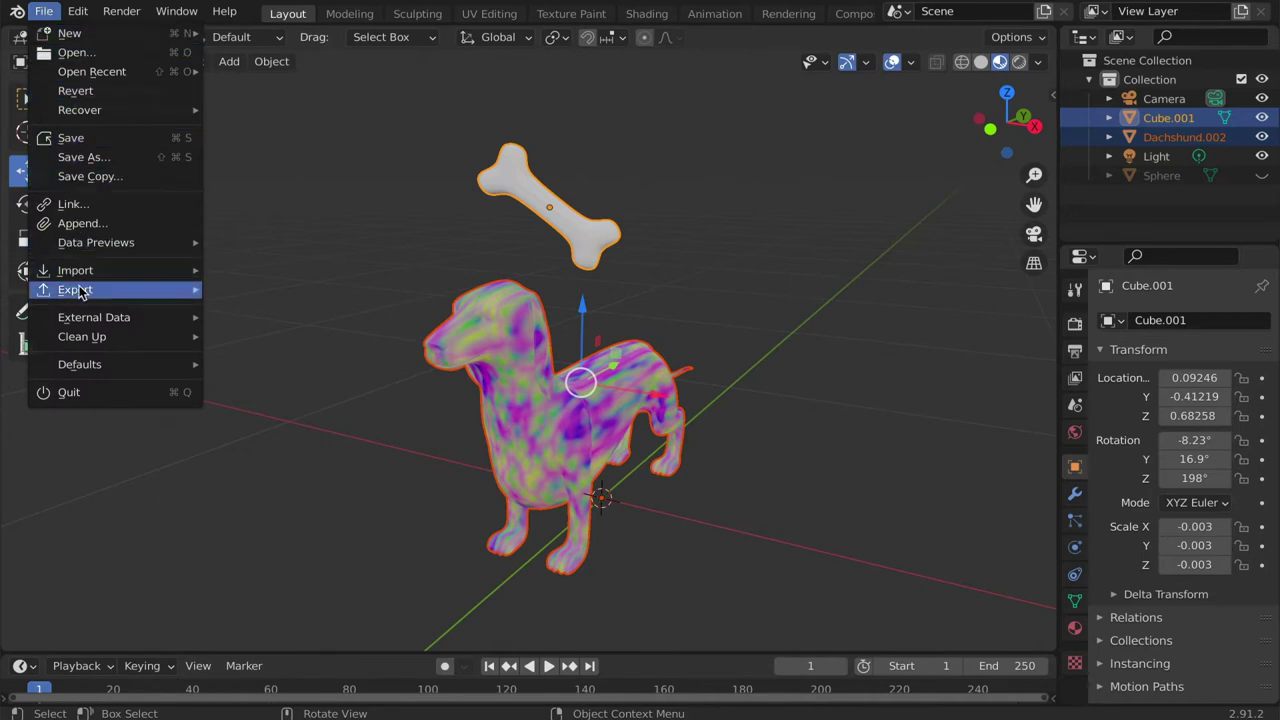
pyautogui.moveTo(82, 292)
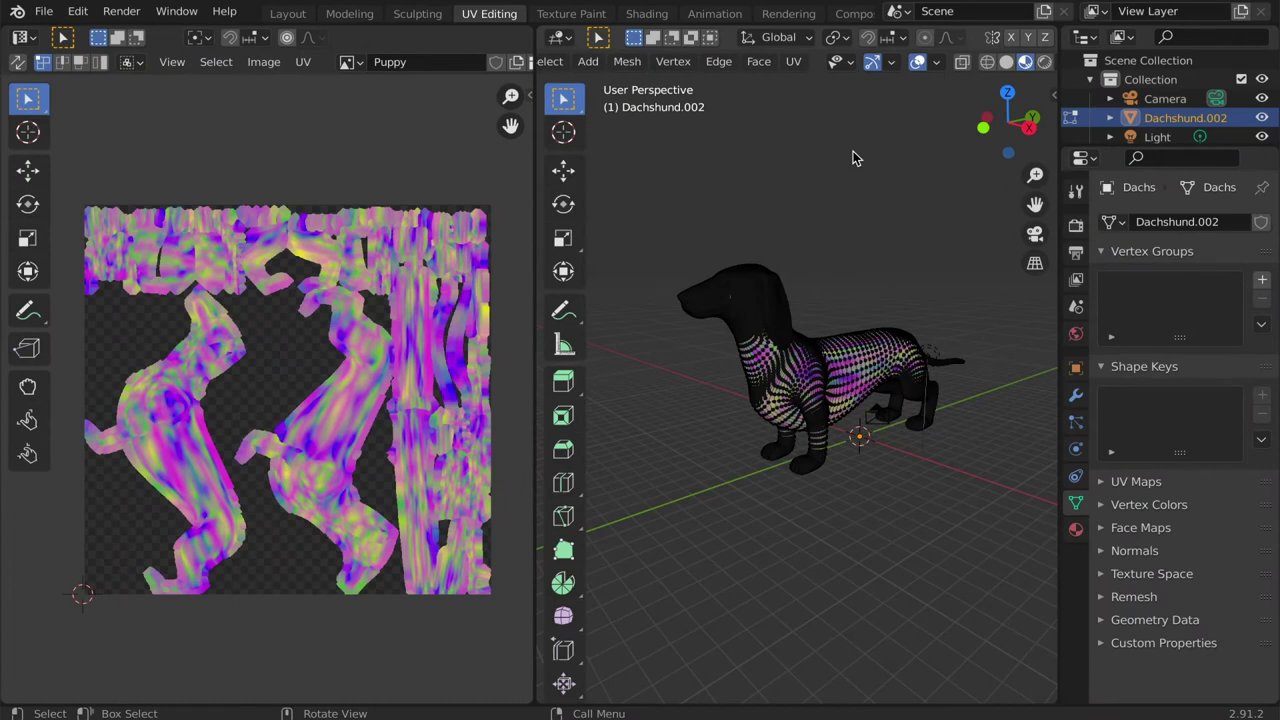
pyautogui.press('a')
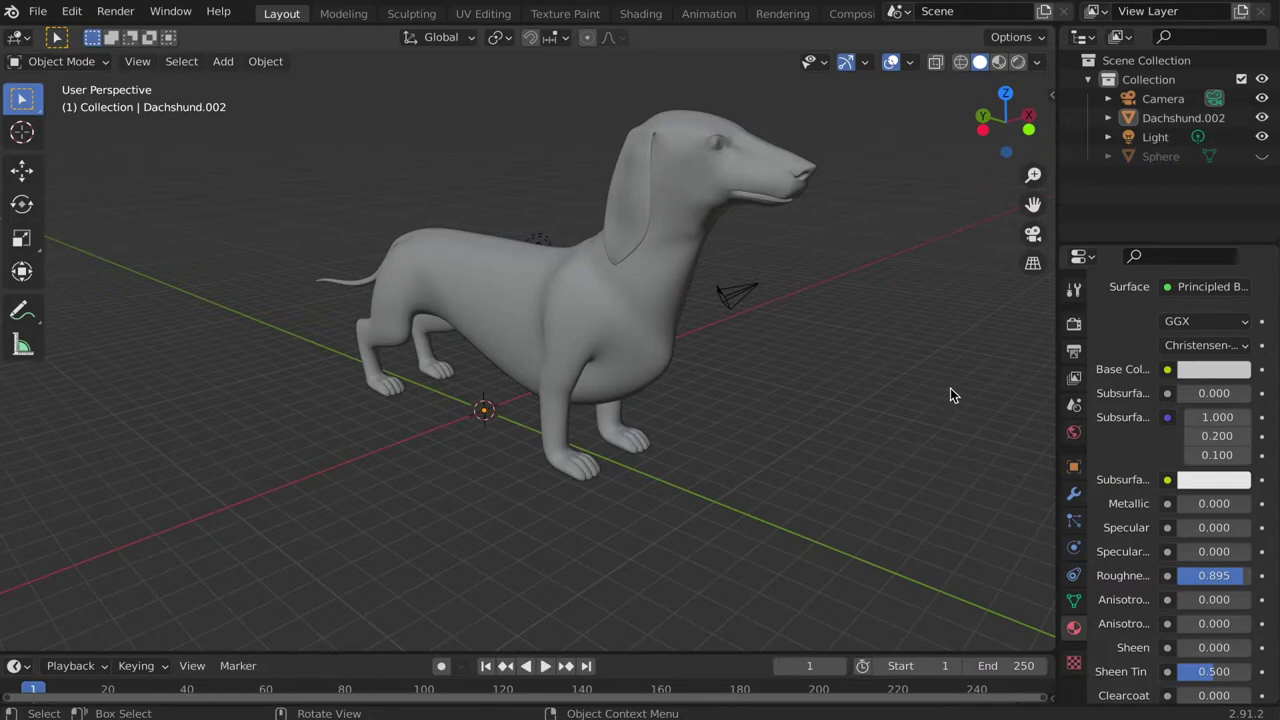
# Show the scene in Material Preview shading, select the dachshund model and switch to the UV Editing workspace.
pyautogui.click(998, 61)
pyautogui.click(692, 187)
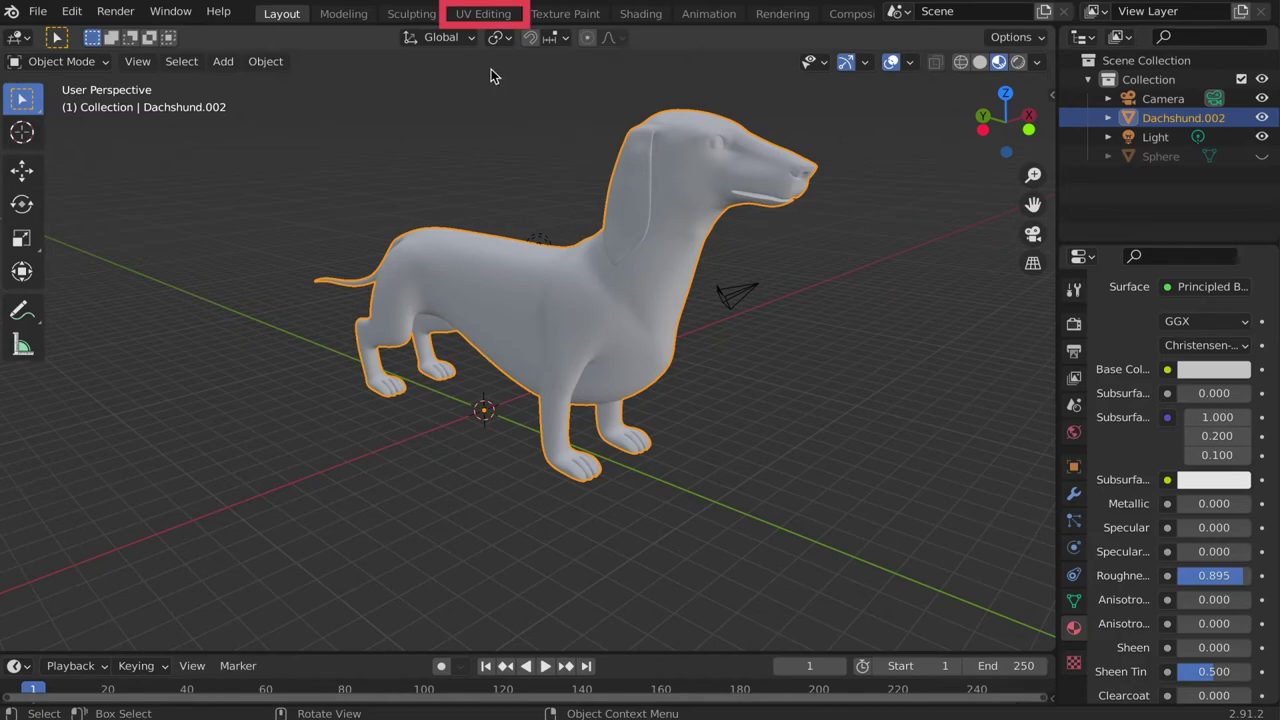
pyautogui.click(497, 17)
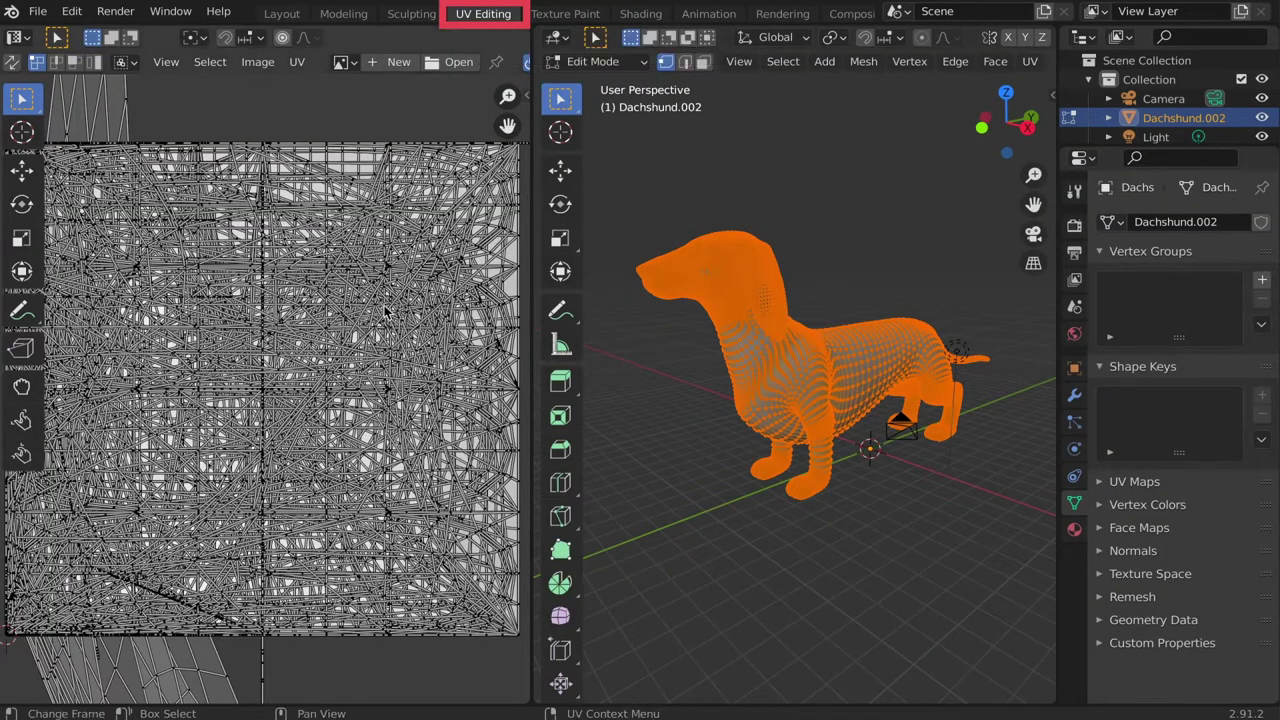
# Unwrap the whole dachshund mesh with Smart UV Project, using a 66° angle limit and an island margin of 0.
pyautogui.scroll(-5, 382, 316)
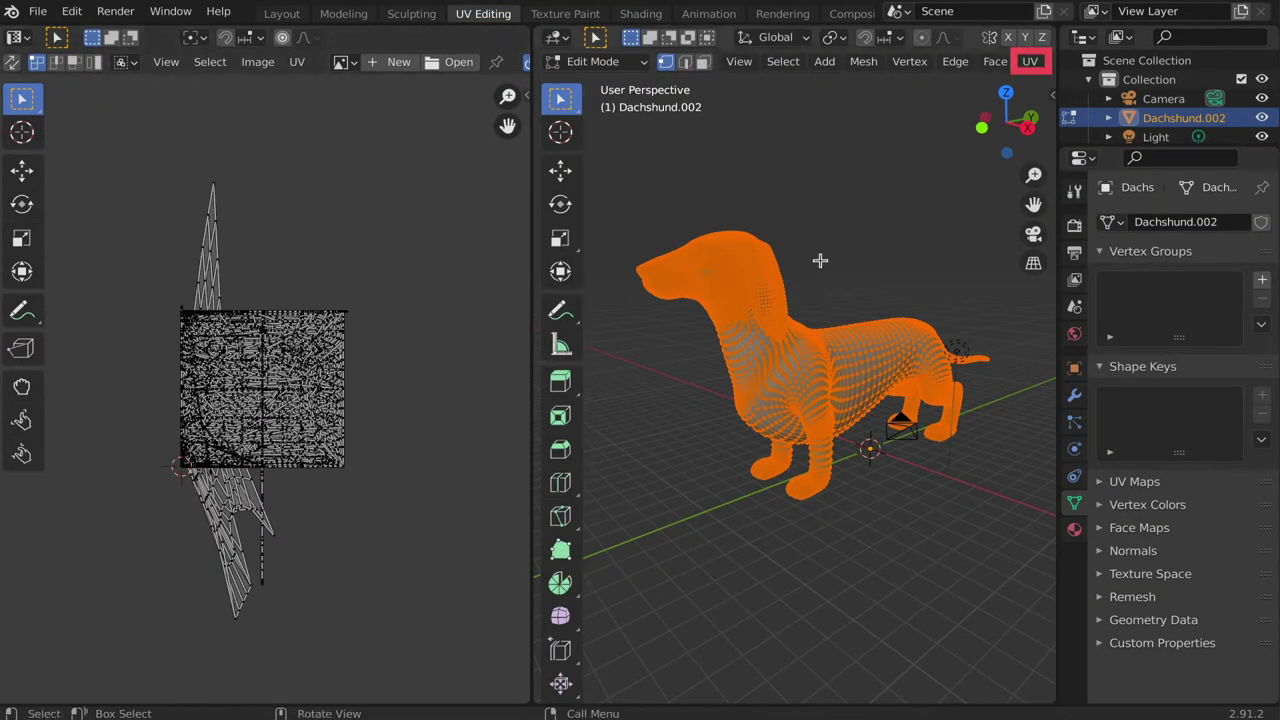
pyautogui.click(1034, 62)
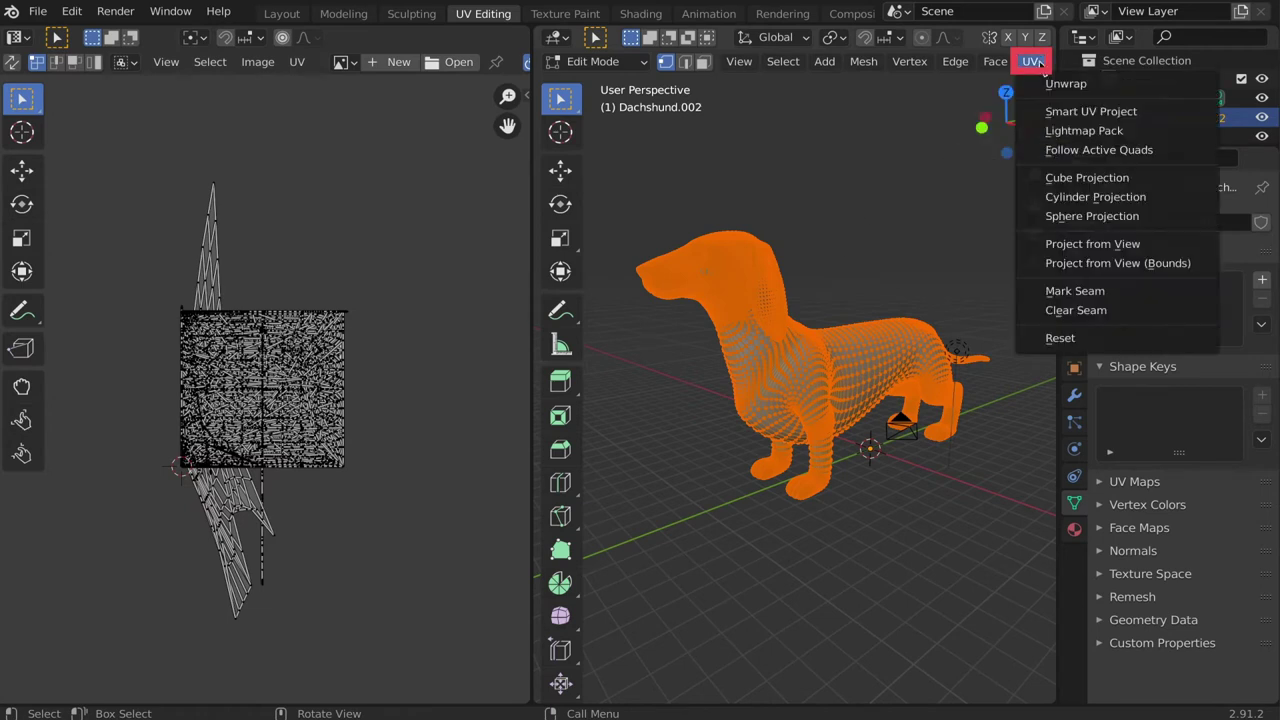
pyautogui.click(1060, 112)
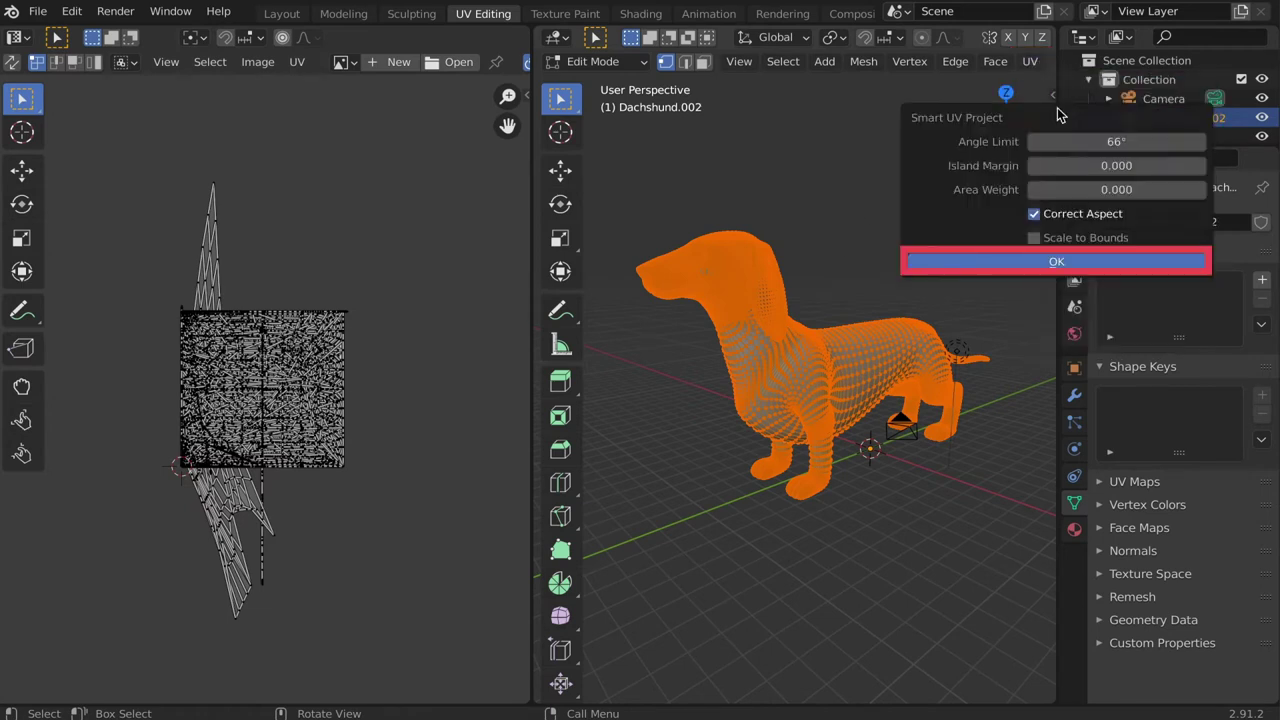
pyautogui.click(1066, 260)
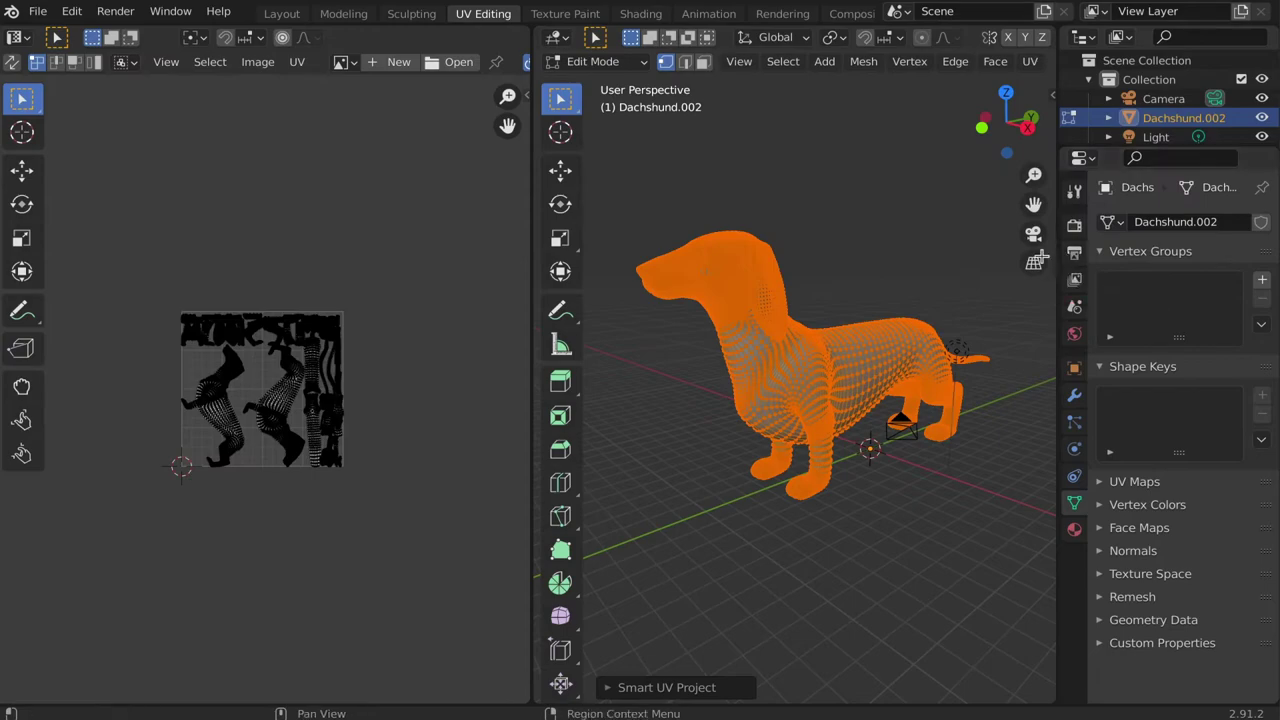
pyautogui.scroll(4, 388, 300)
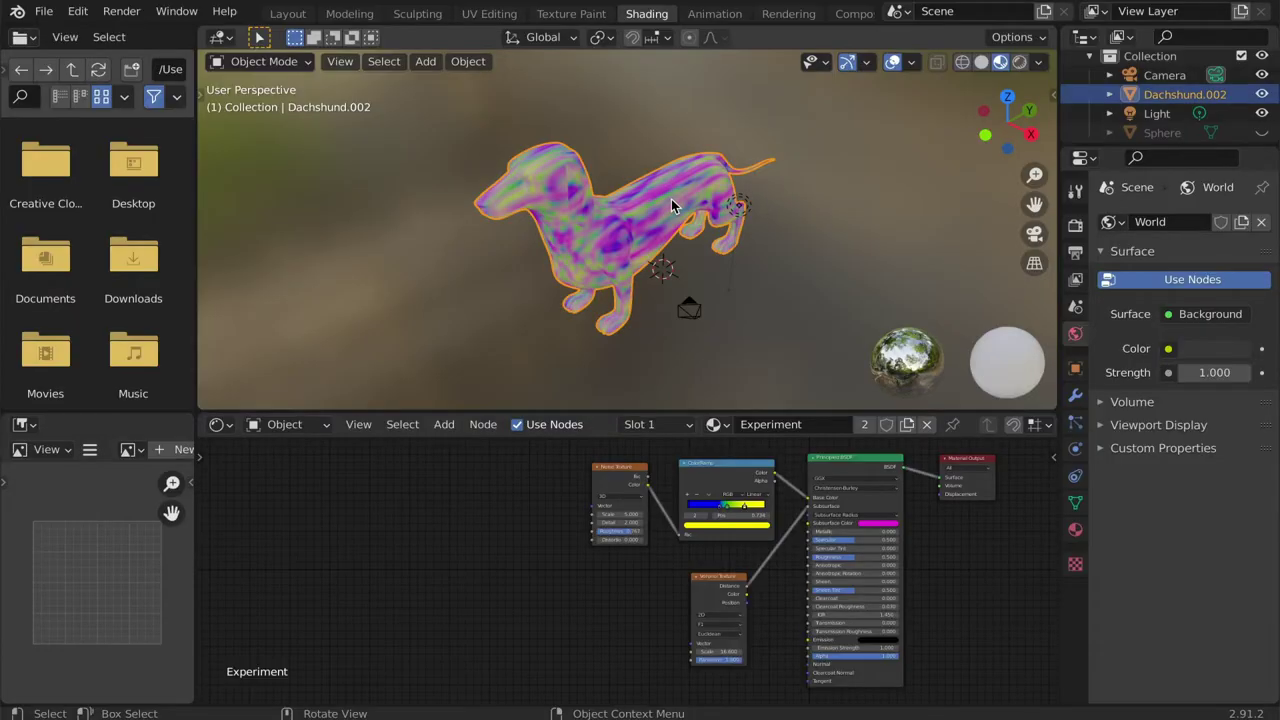
# Add an Image Texture node to the Experiment material, placed unconnected in free space beside the existing nodes.
pyautogui.hotkey('shift', 'a')
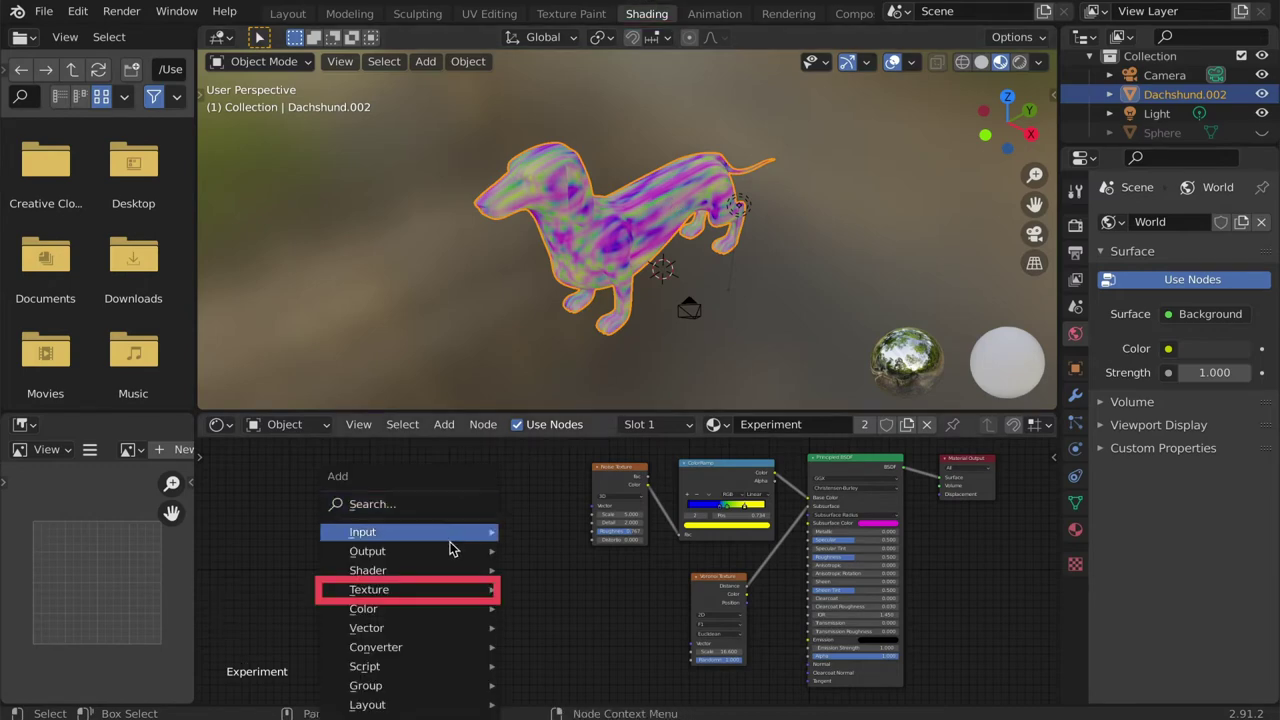
pyautogui.moveTo(430, 590)
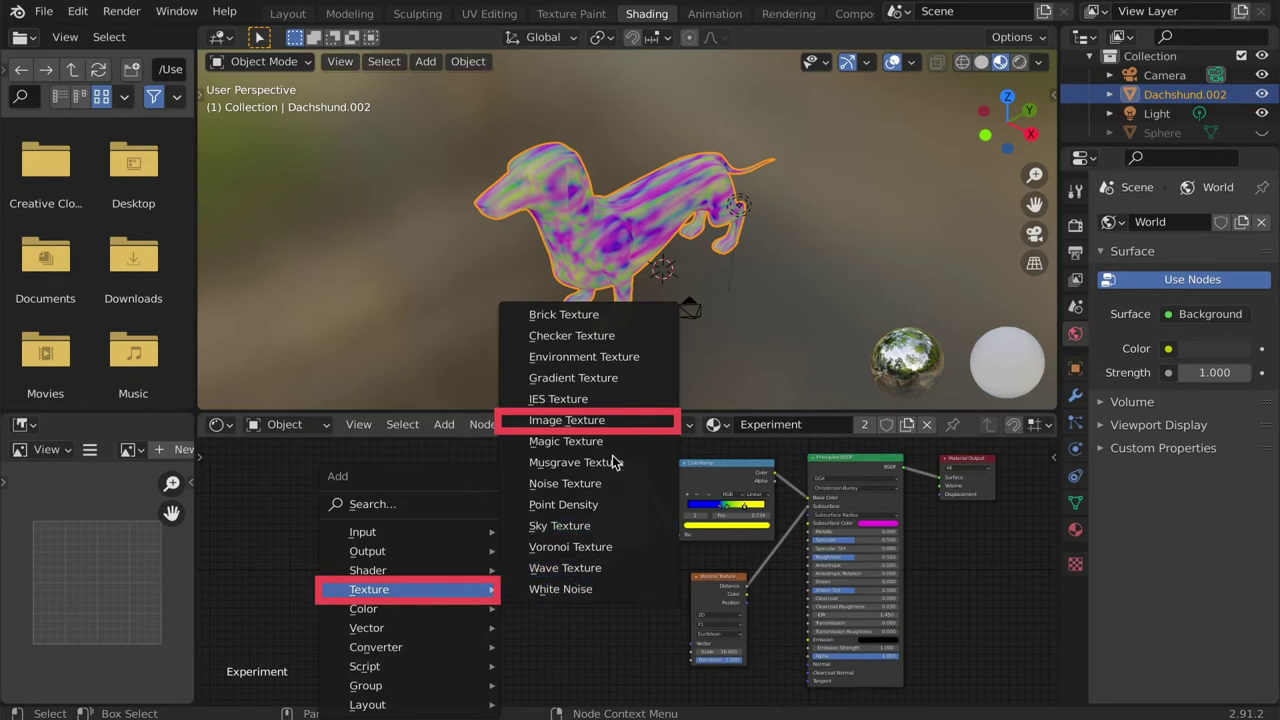
pyautogui.click(612, 421)
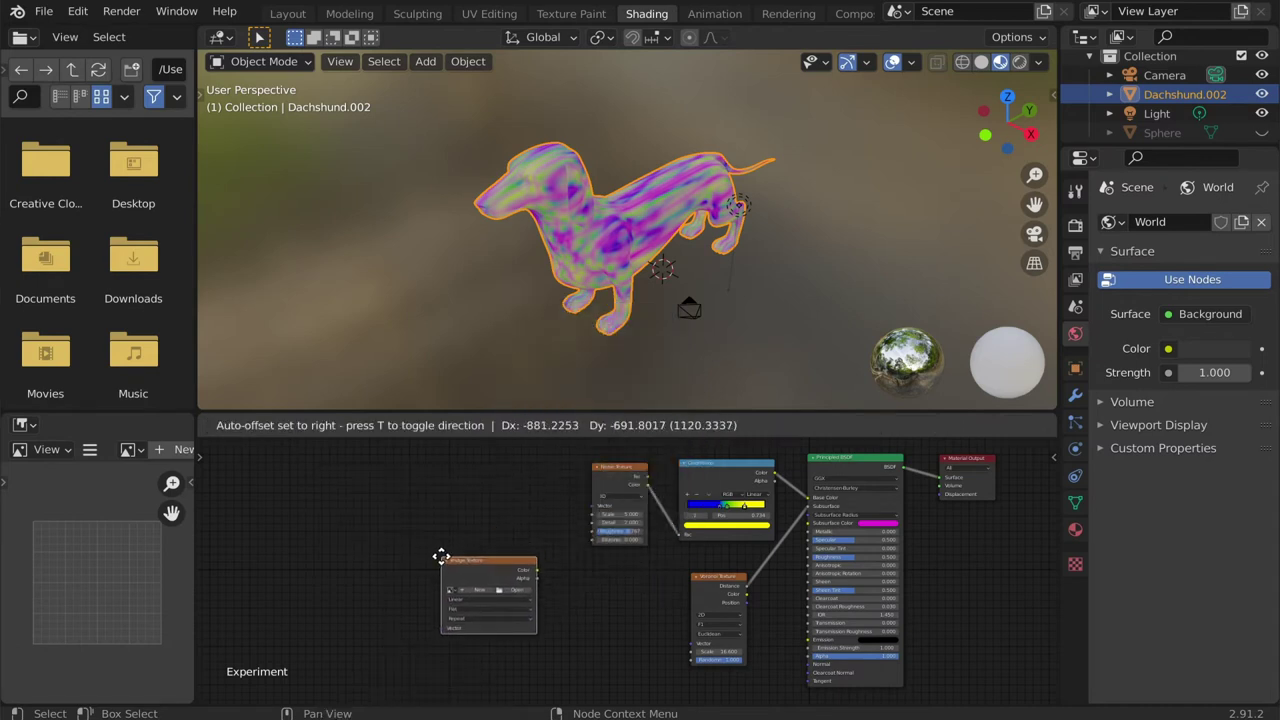
pyautogui.click(438, 565)
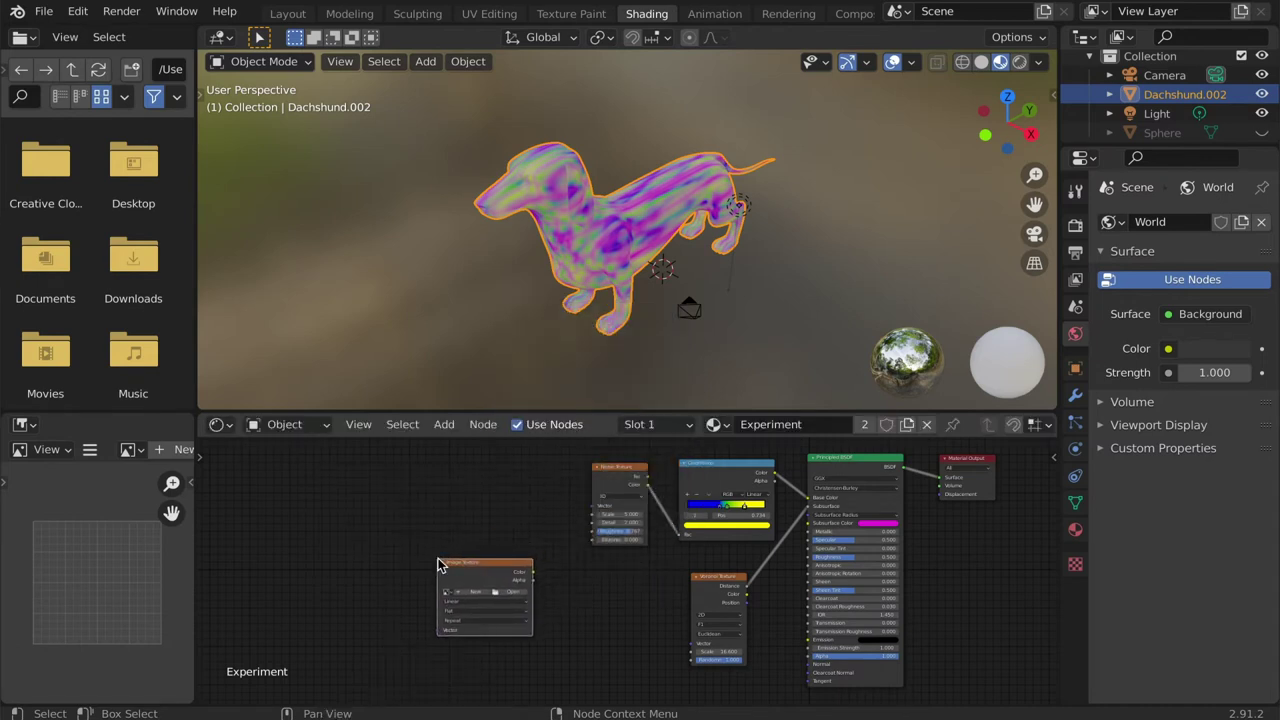
# Create a new blank 1024 × 1024 px image named Puppy in the Image Texture node.
pyautogui.scroll(4, 463, 592)
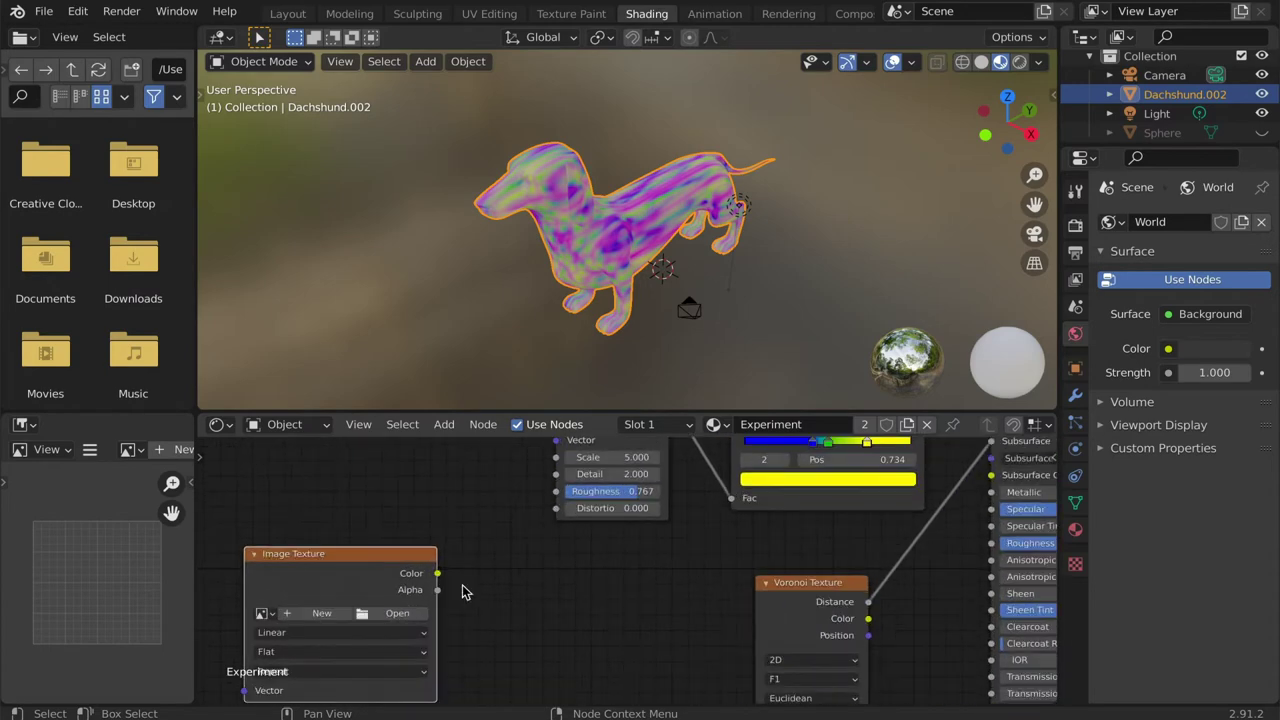
pyautogui.keyDown('shift'); pyautogui.moveTo(500, 594); pyautogui.dragTo(568, 557, button='middle'); pyautogui.keyUp('shift')
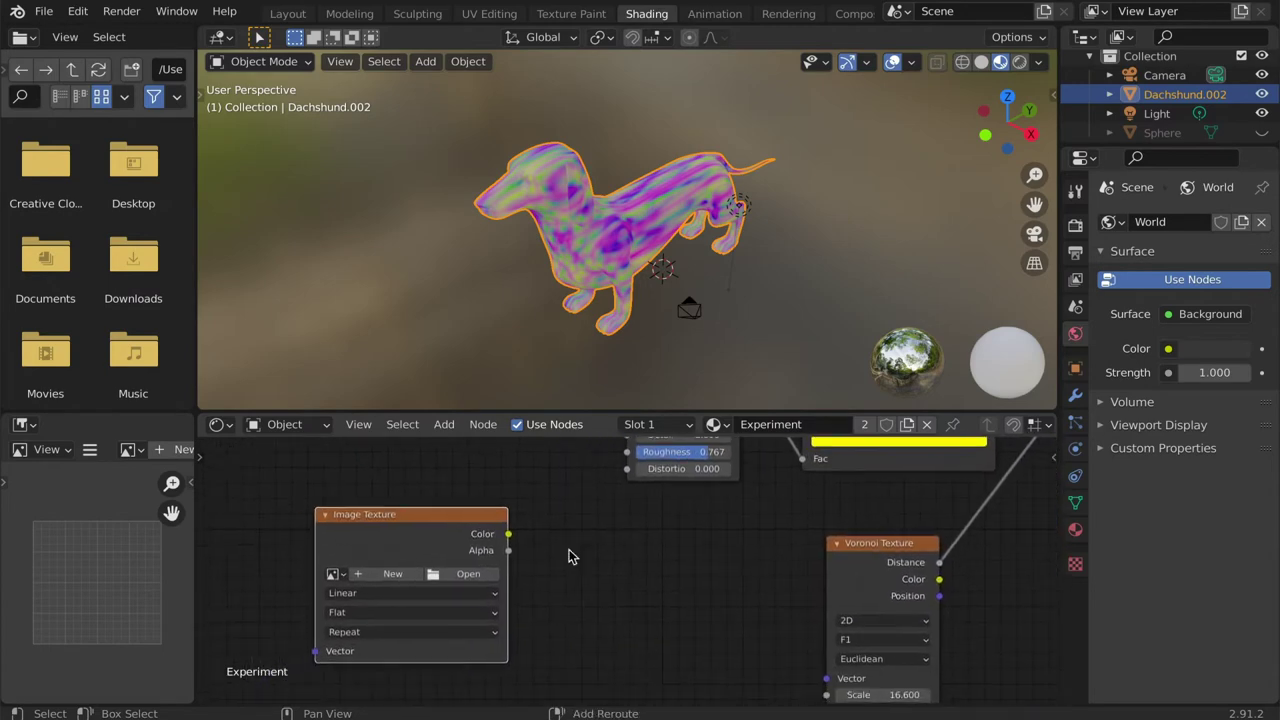
pyautogui.click(408, 574)
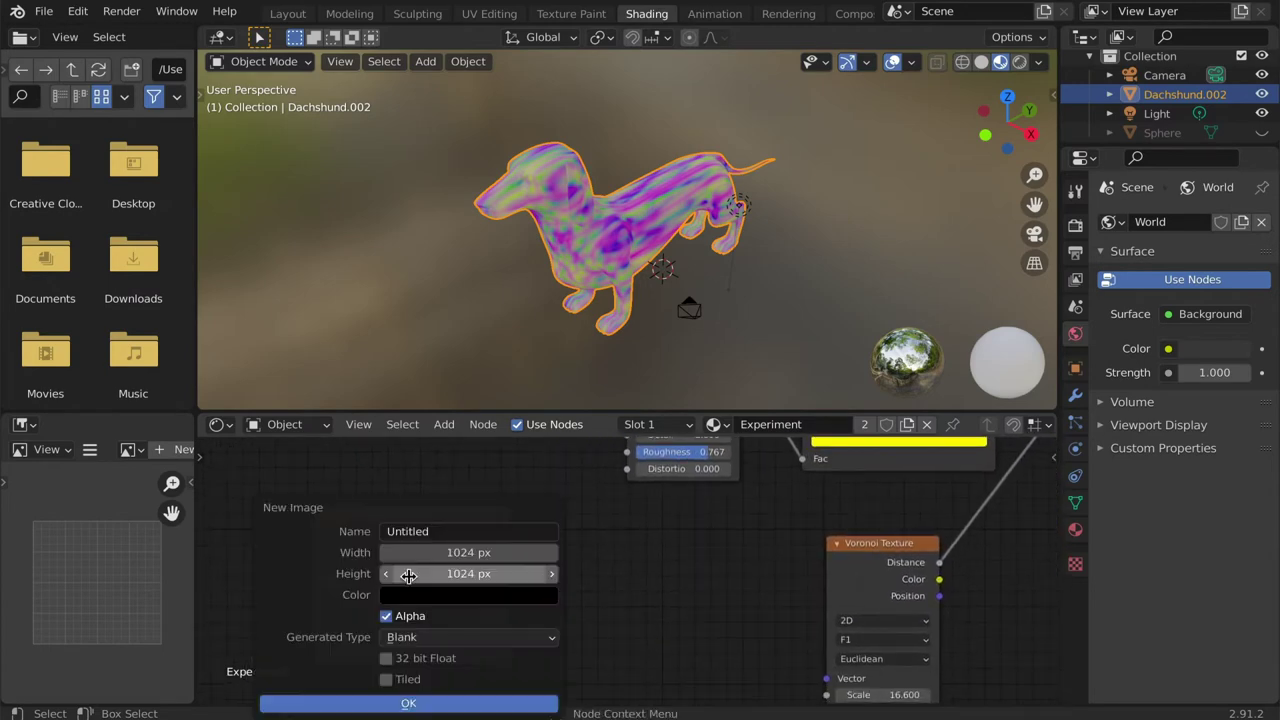
pyautogui.click(437, 531)
pyautogui.write('Puppy')
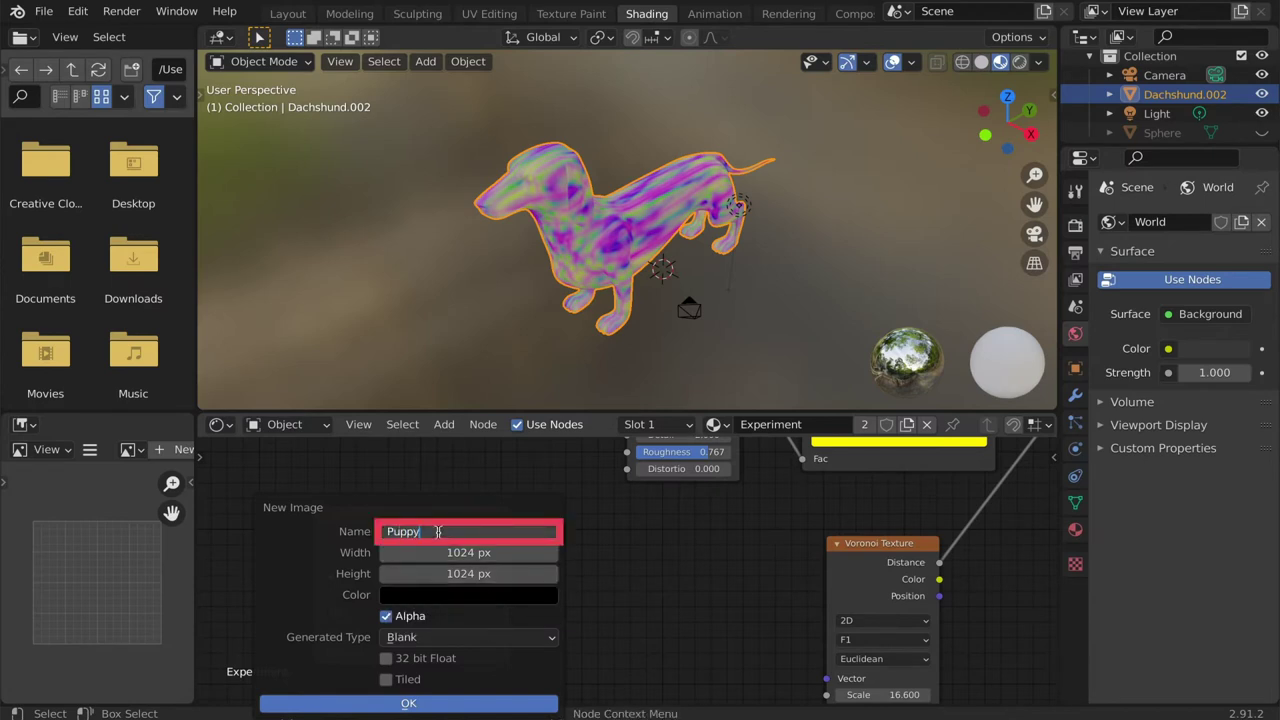
pyautogui.press('Return')
pyautogui.click(505, 703)
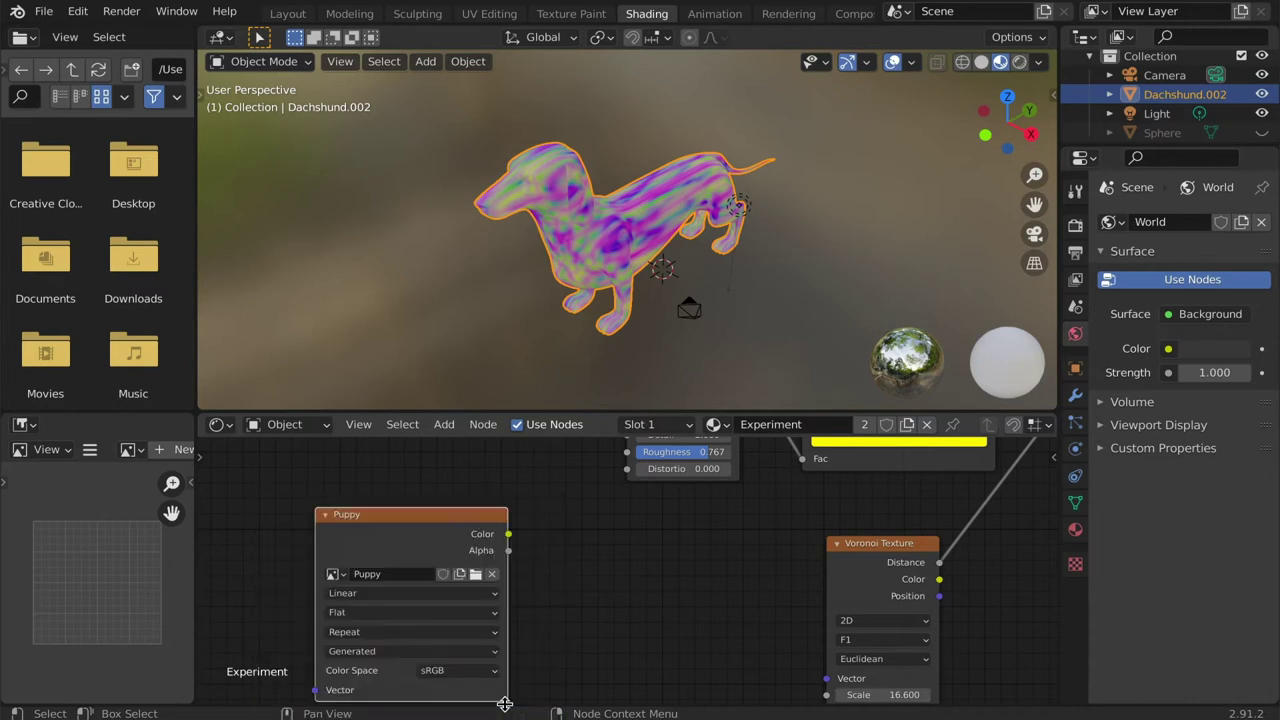
pyautogui.scroll(-1, 609, 625)
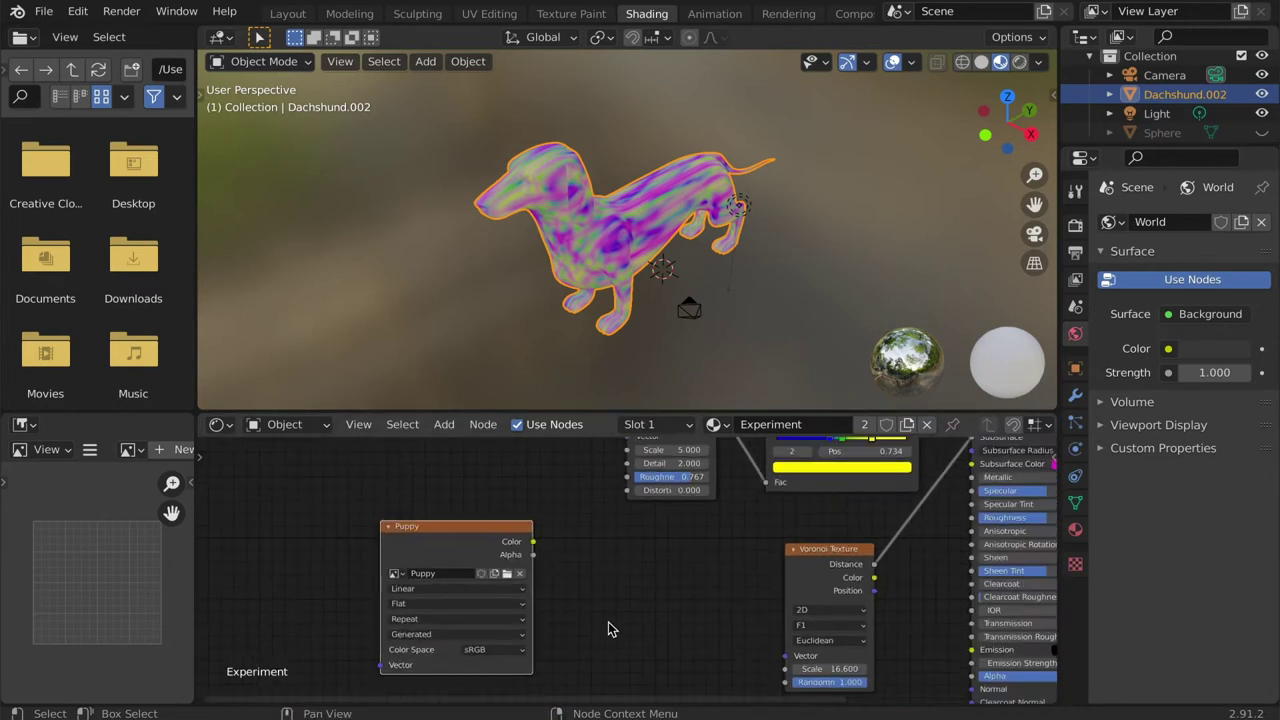
pyautogui.scroll(-2, 610, 627)
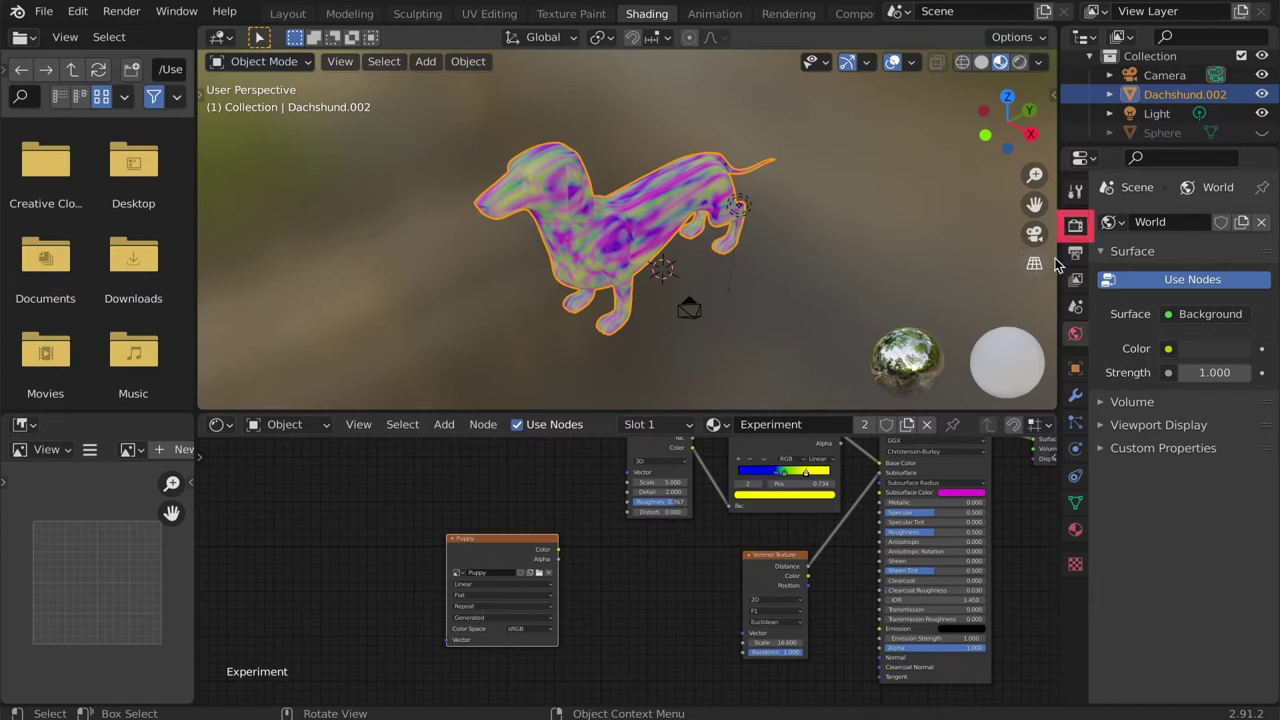
# Set the scene's render engine to Cycles.
pyautogui.click(1075, 226)
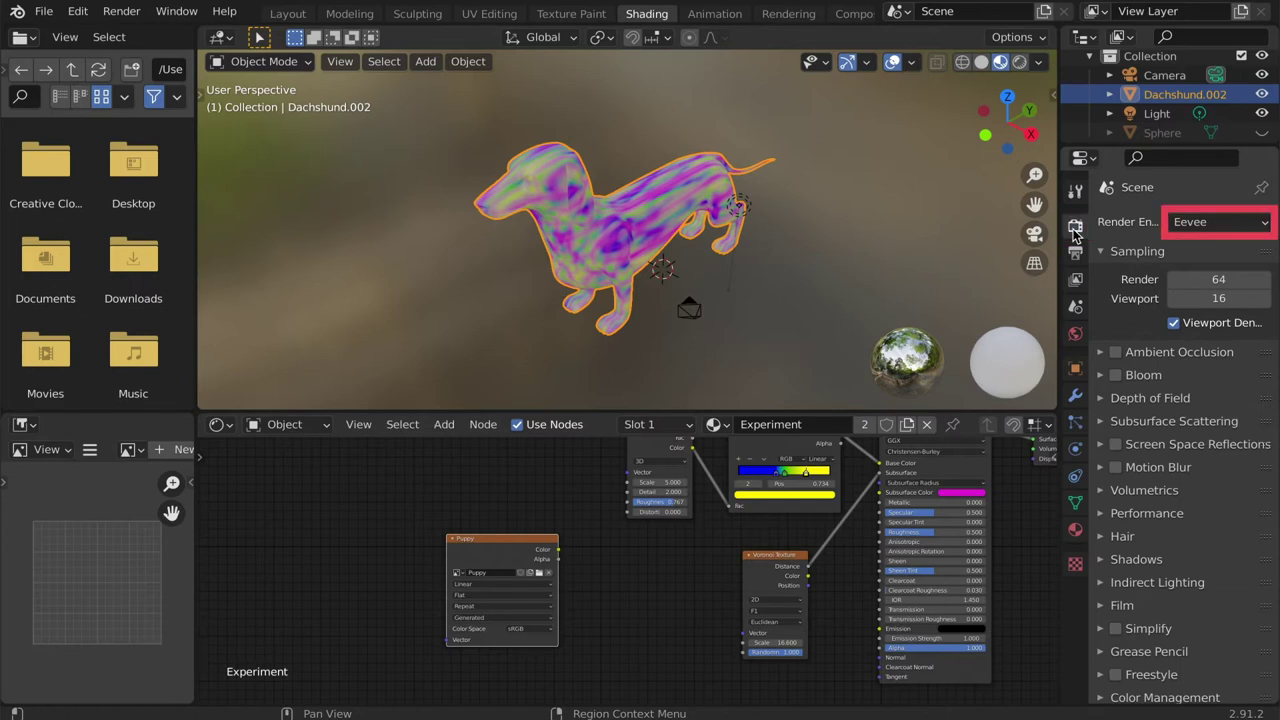
pyautogui.click(1266, 224)
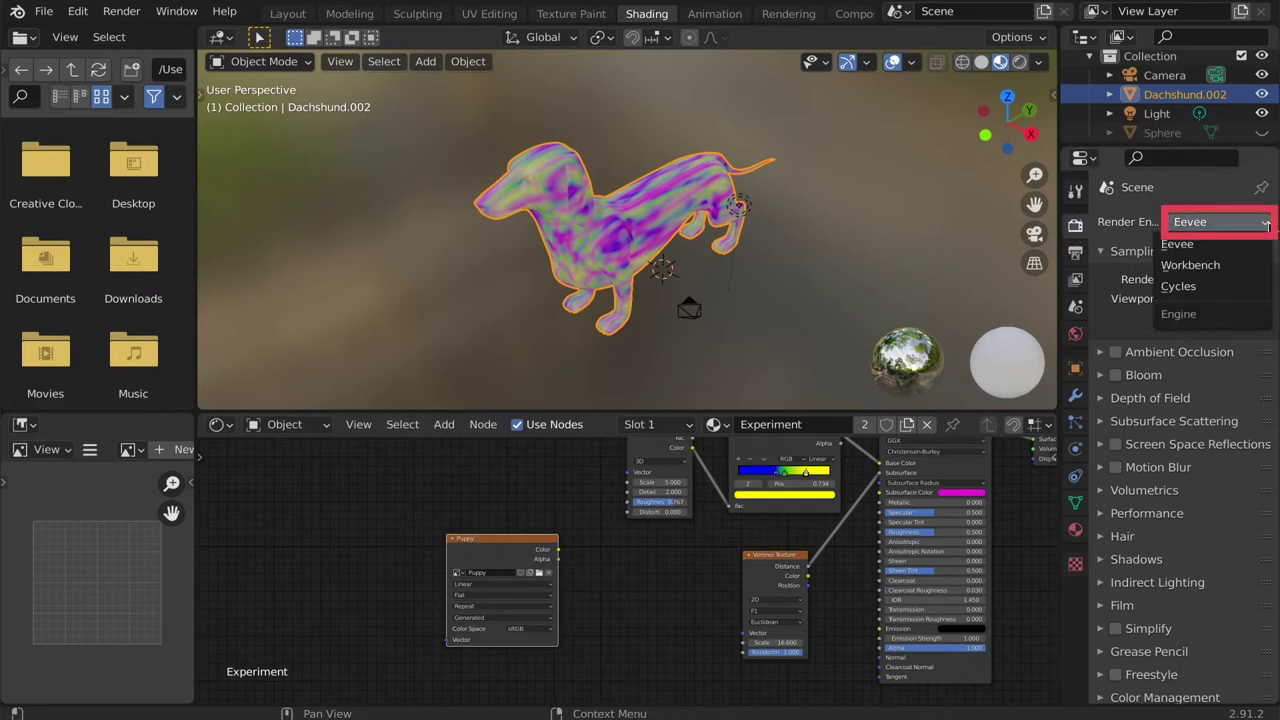
pyautogui.click(1255, 288)
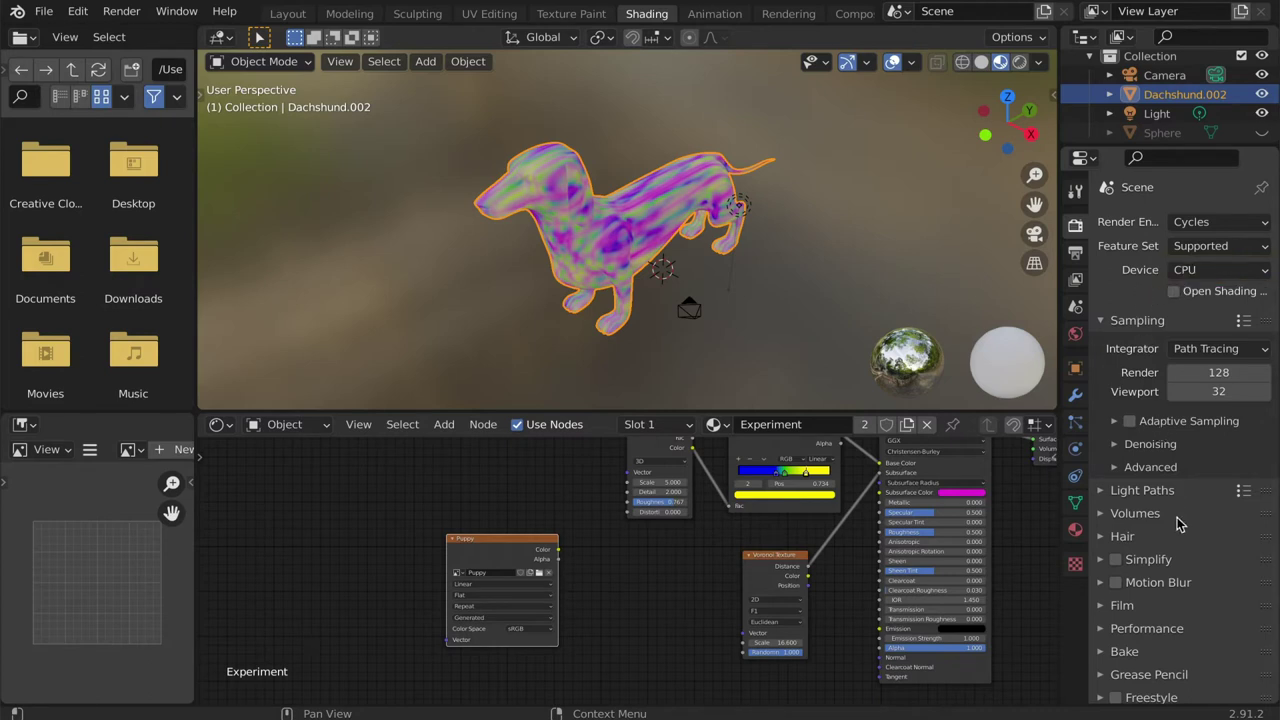
# Expand the render bake settings and set the bake type to Diffuse.
pyautogui.click(1106, 656)
pyautogui.scroll(-7, 1167, 617)
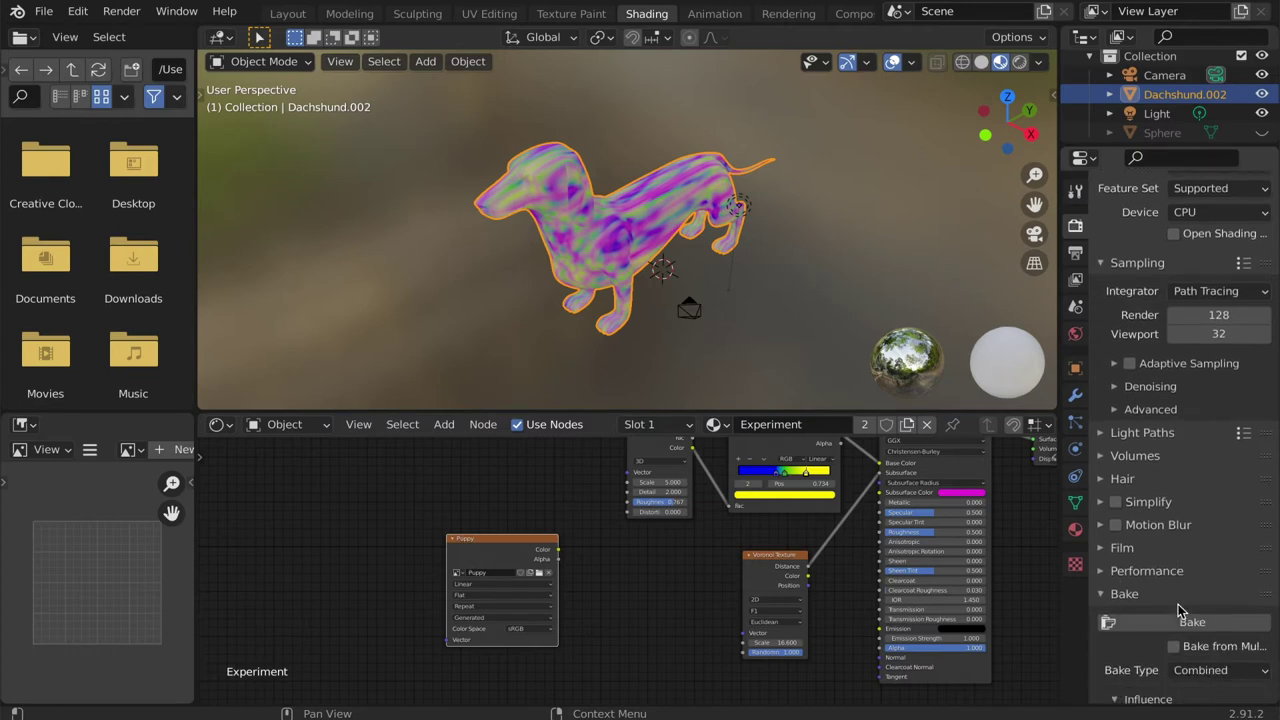
pyautogui.scroll(-1, 1213, 588)
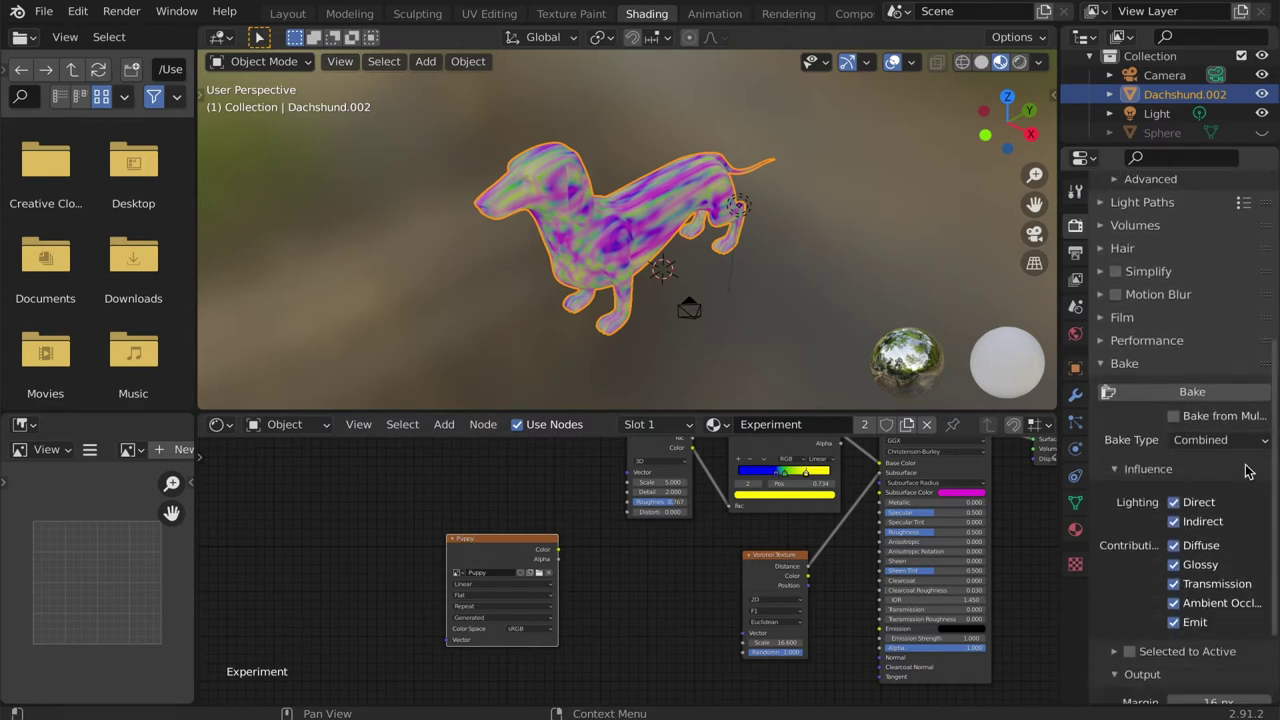
pyautogui.click(1262, 441)
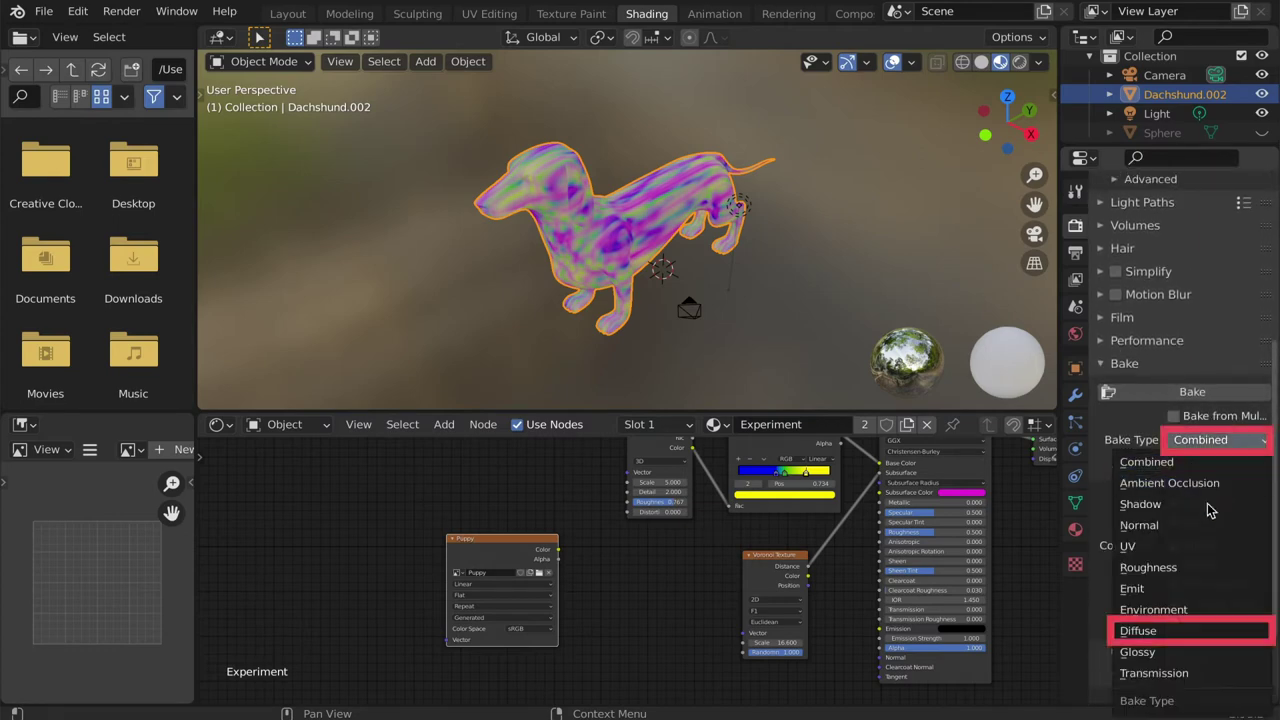
pyautogui.click(1140, 630)
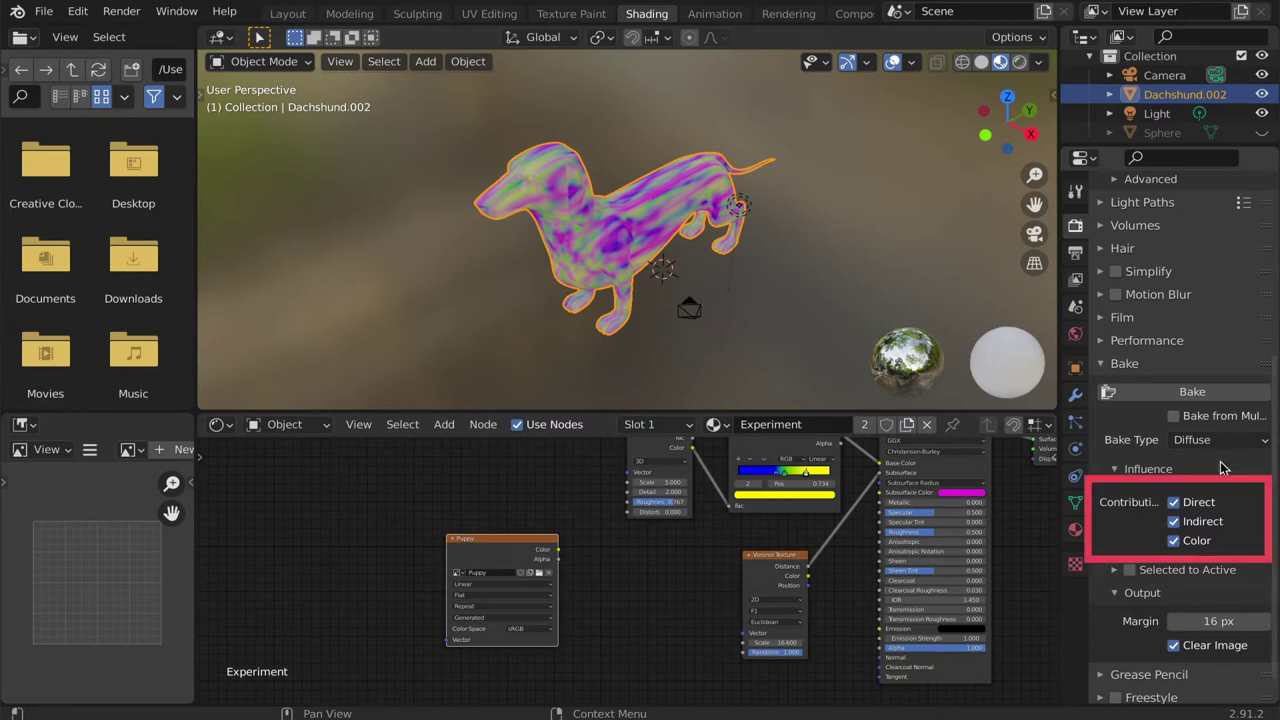
# Exclude the Direct and Indirect contributions, keeping only Color, and bake the dachshund's material to the Puppy image.
pyautogui.click(1175, 503)
pyautogui.click(1176, 523)
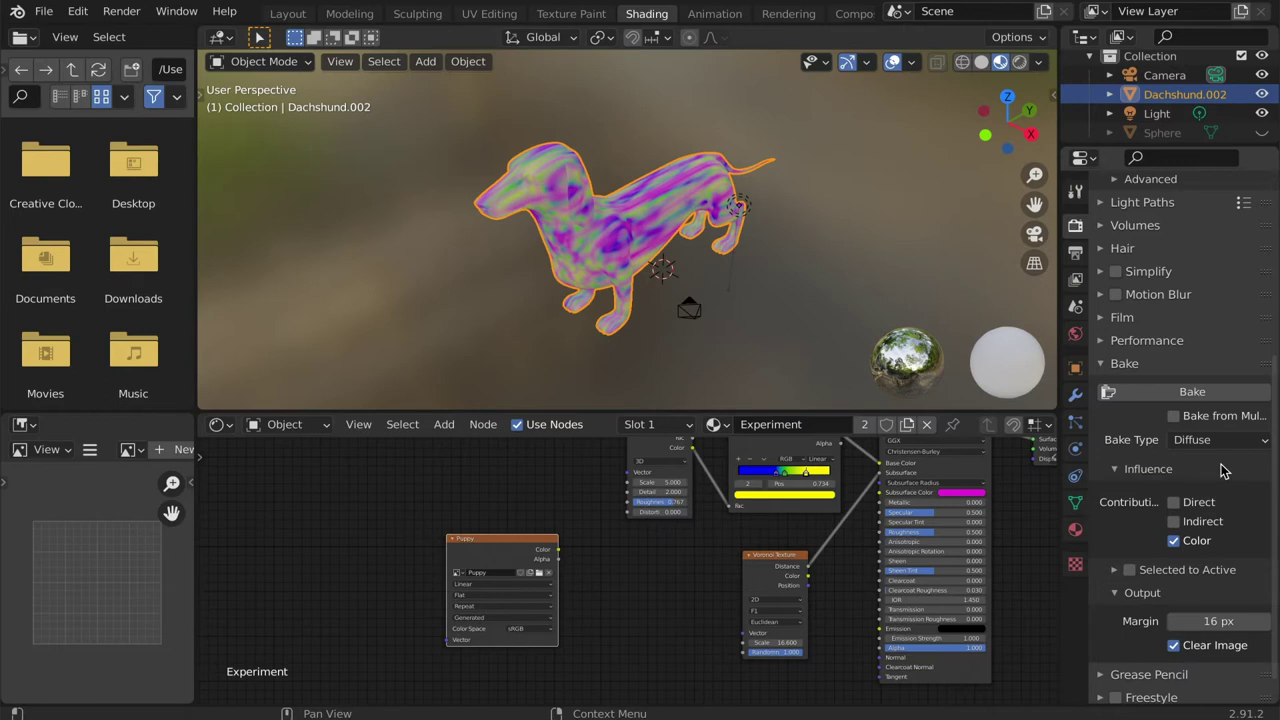
pyautogui.click(1229, 398)
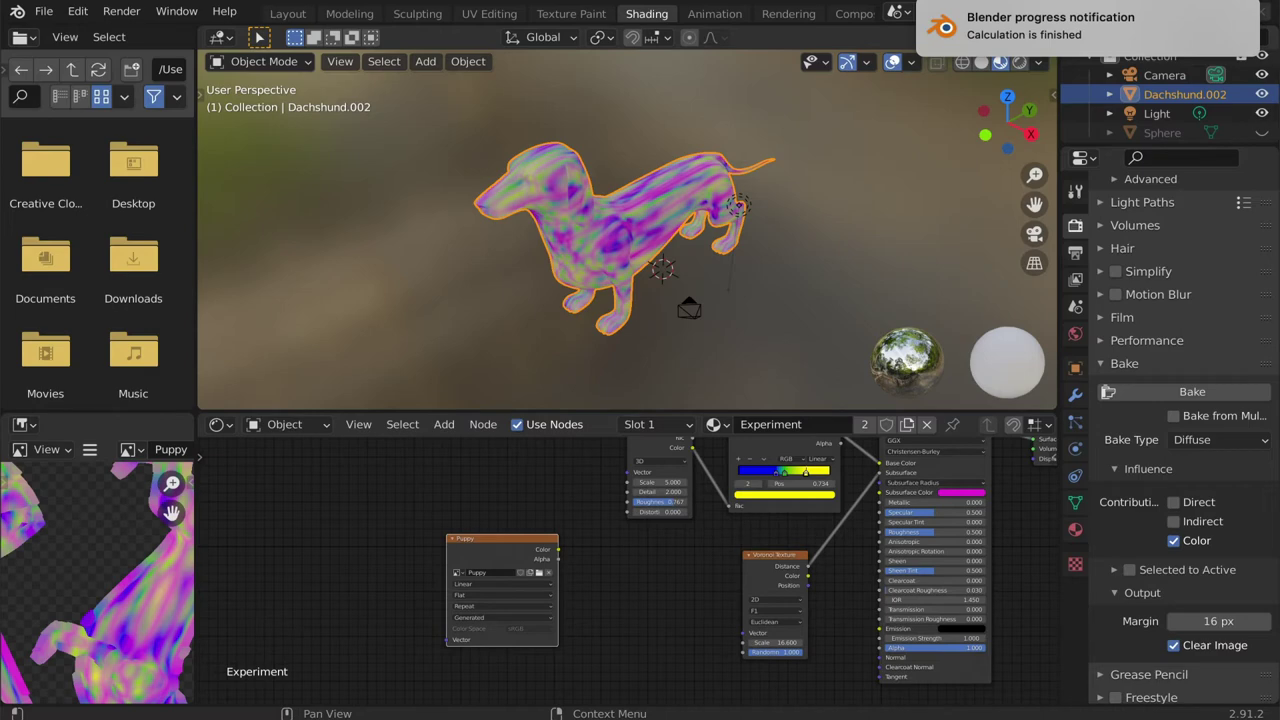
# Save the baked image as Puppy.png in the PuppyModel folder, in PNG format with RGBA color.
pyautogui.scroll(-4, 135, 585)
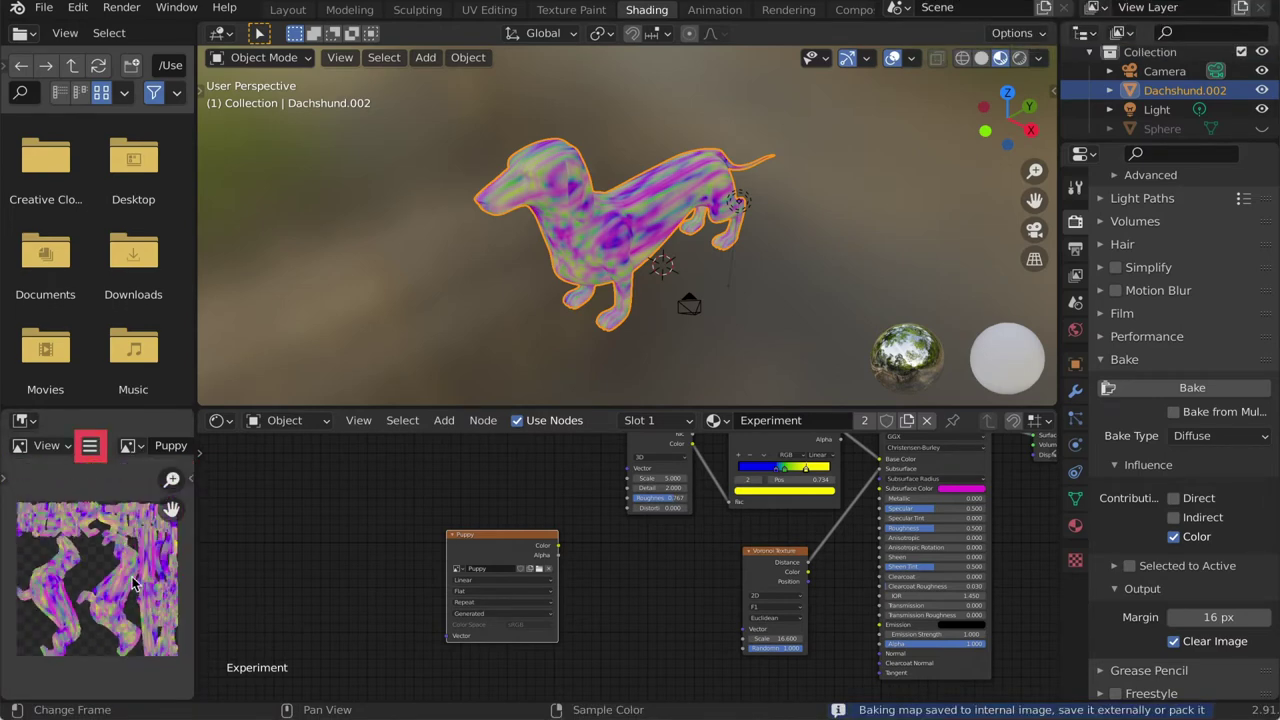
pyautogui.click(90, 446)
pyautogui.moveTo(103, 490)
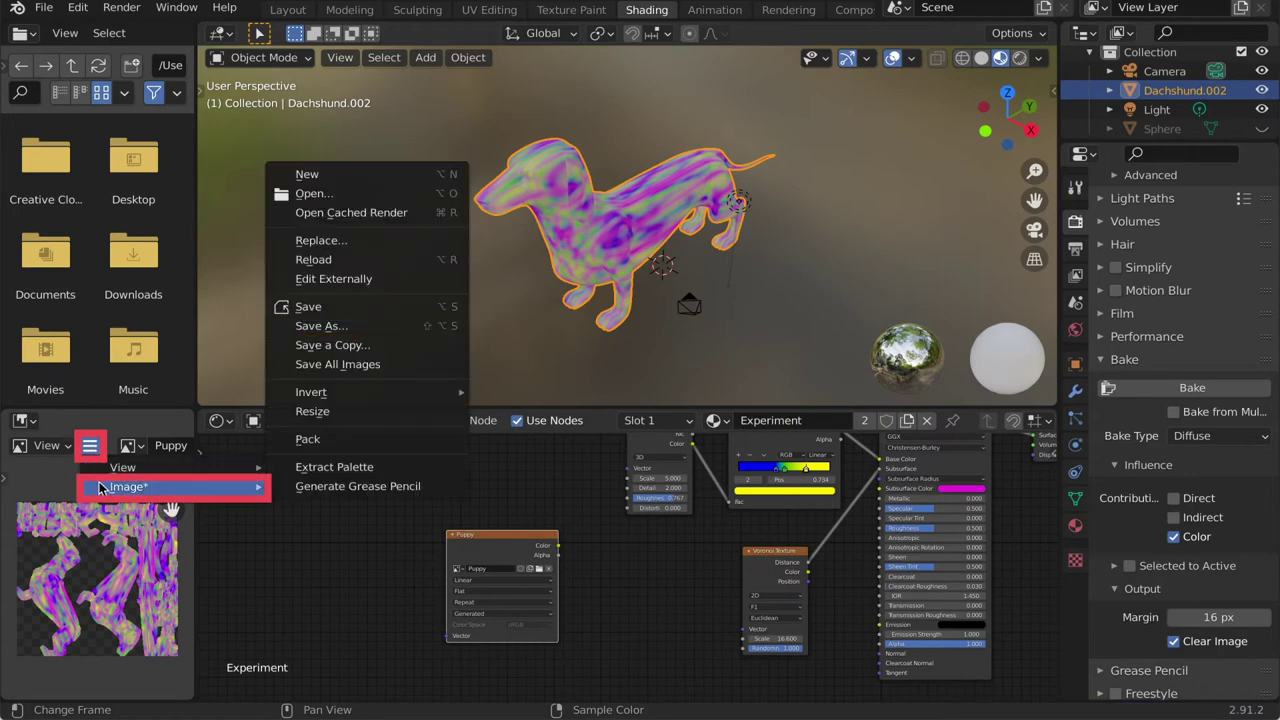
pyautogui.click(320, 327)
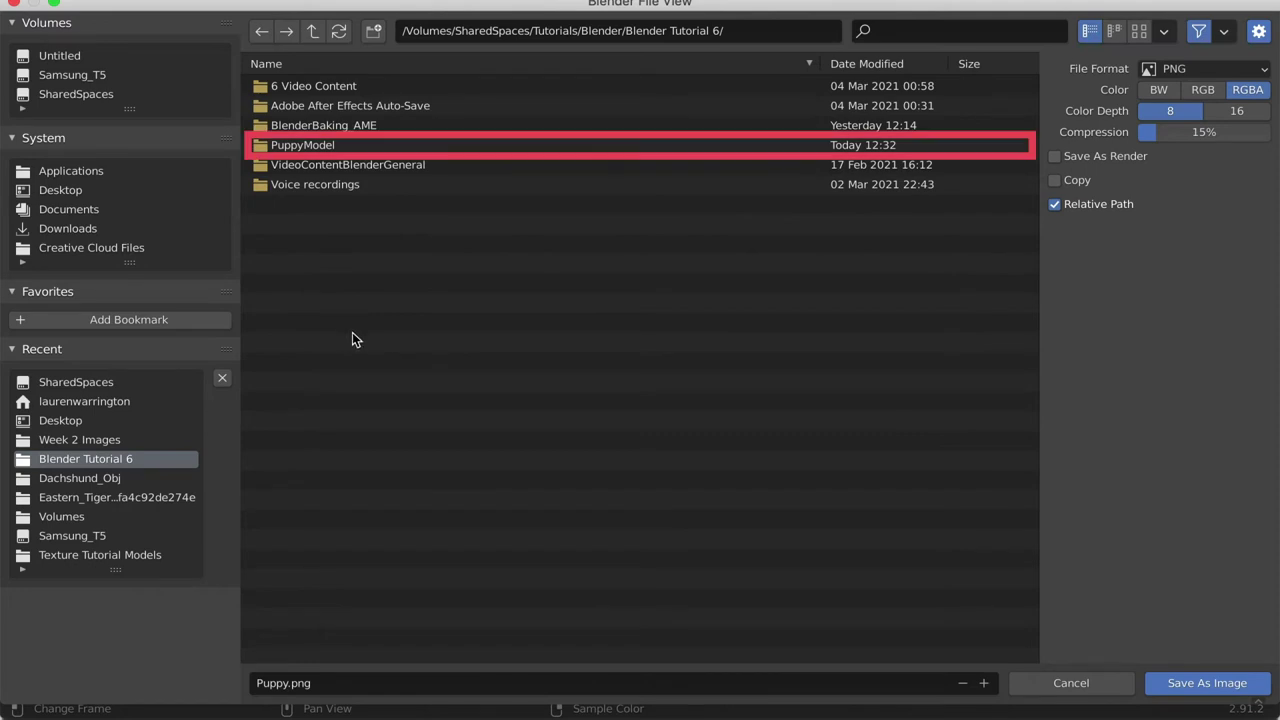
pyautogui.click(355, 146)
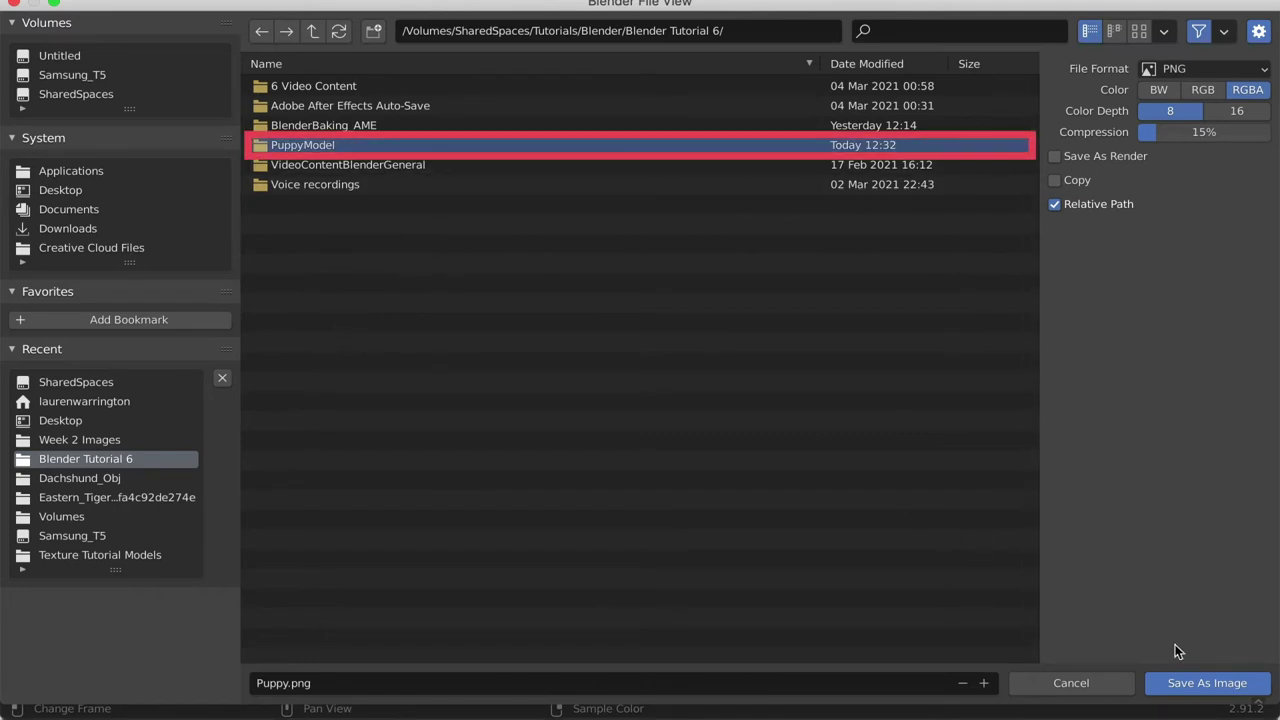
pyautogui.click(1208, 684)
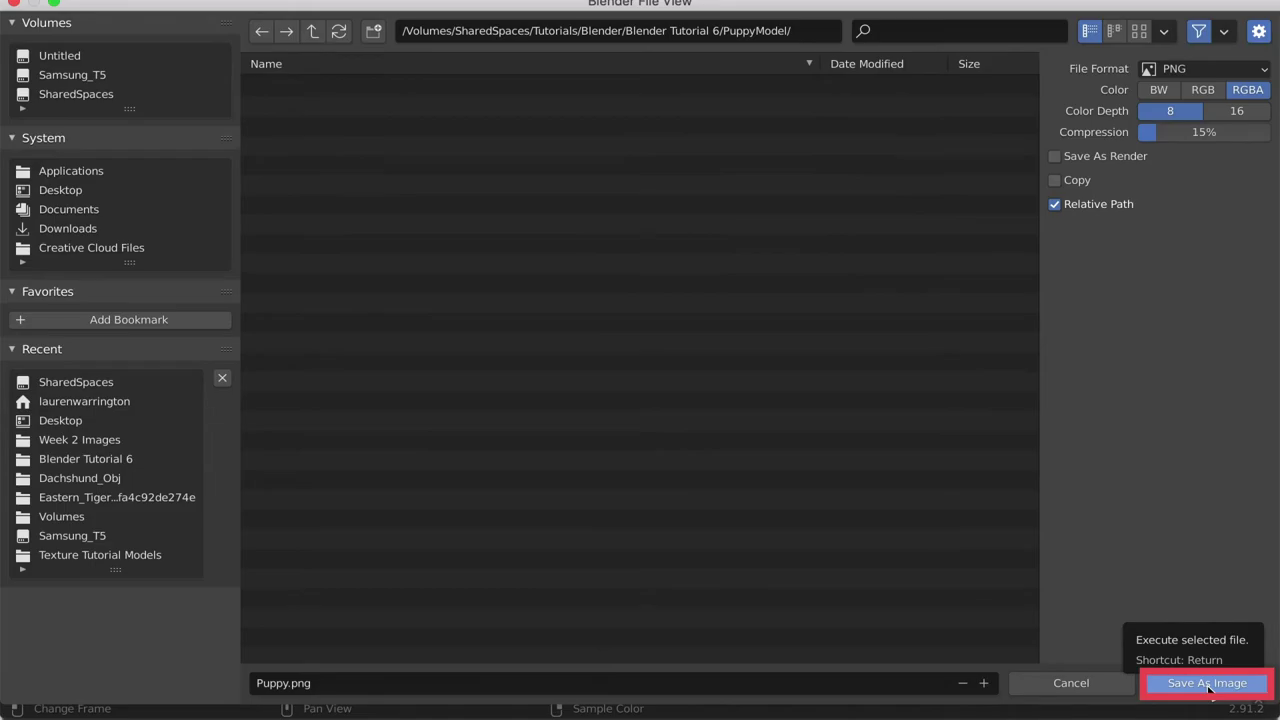
# Finish writing the baked Puppy.png image file to the PuppyModel folder.
pyautogui.click(1207, 684)
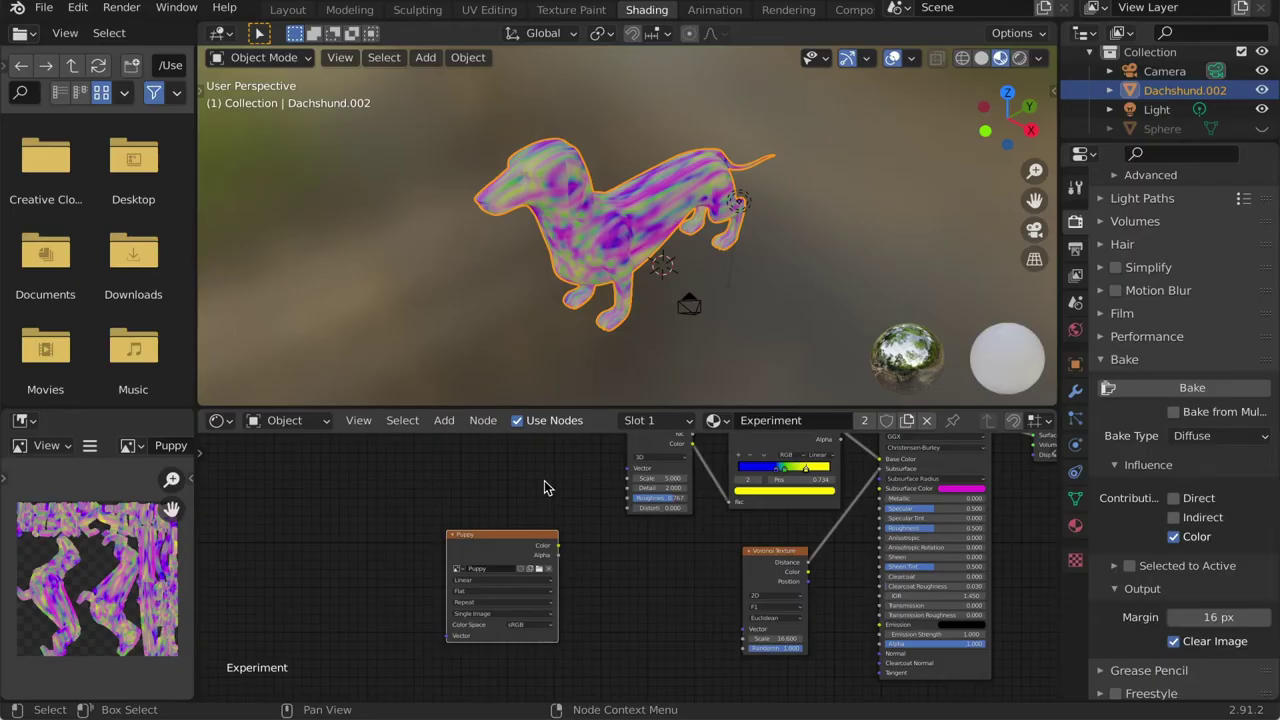
# Cut the ColorRamp and Voronoi Texture links to the Principled BSDF and connect the Puppy image's Color output to Base Color.
pyautogui.keyDown('ctrl'); pyautogui.moveTo(544, 487); pyautogui.dragTo(544, 487, button='right'); pyautogui.keyUp('ctrl')
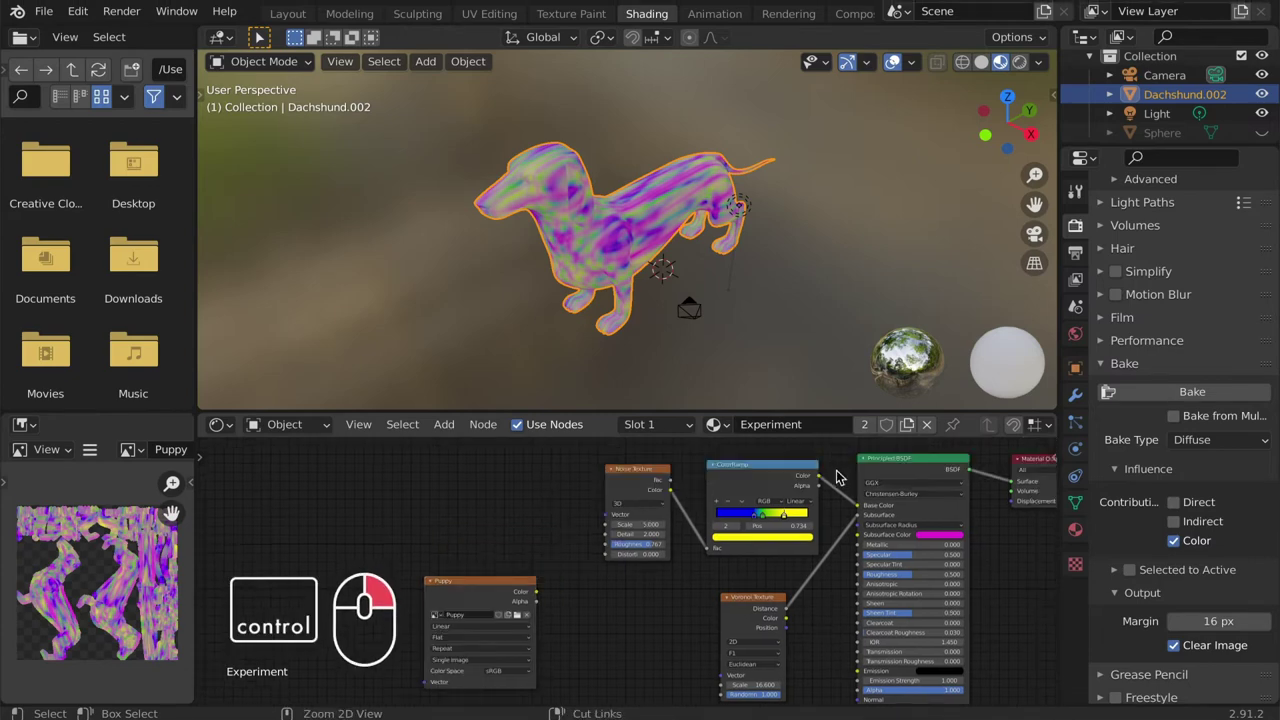
pyautogui.keyDown('ctrl'); pyautogui.moveTo(843, 471); pyautogui.dragTo(843, 600, button='right'); pyautogui.keyUp('ctrl')
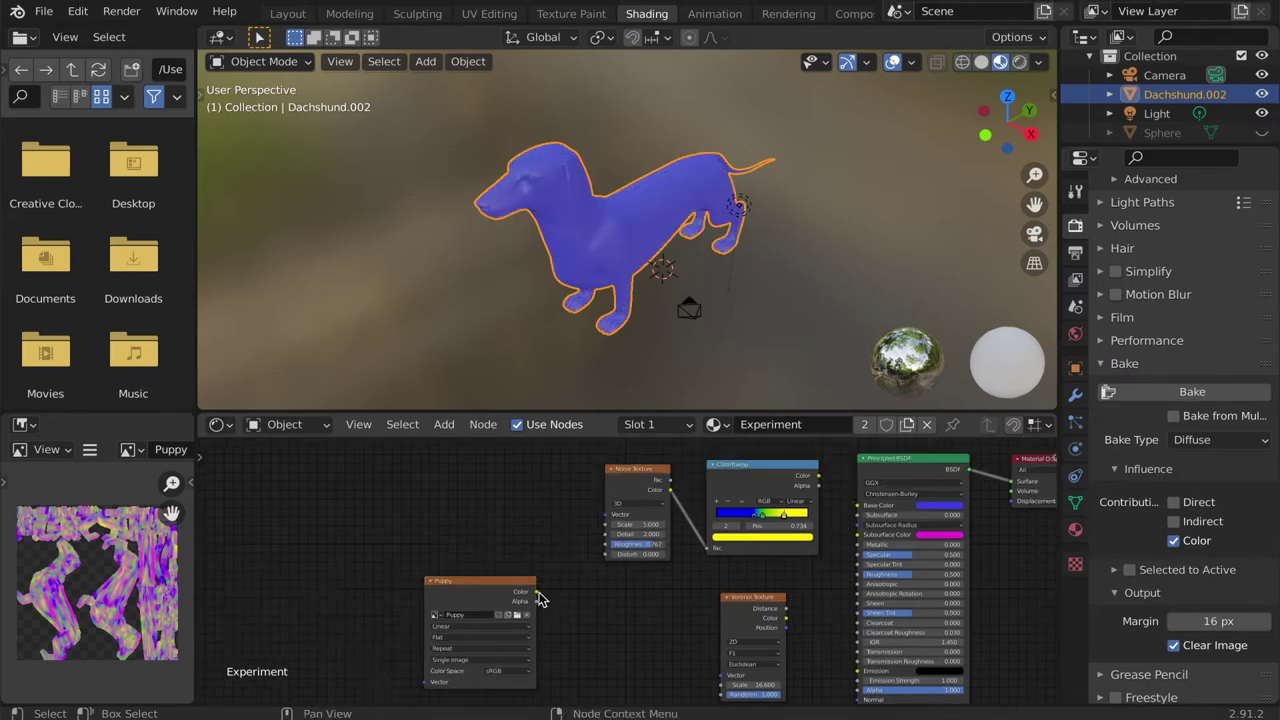
pyautogui.moveTo(540, 598); pyautogui.dragTo(859, 506)
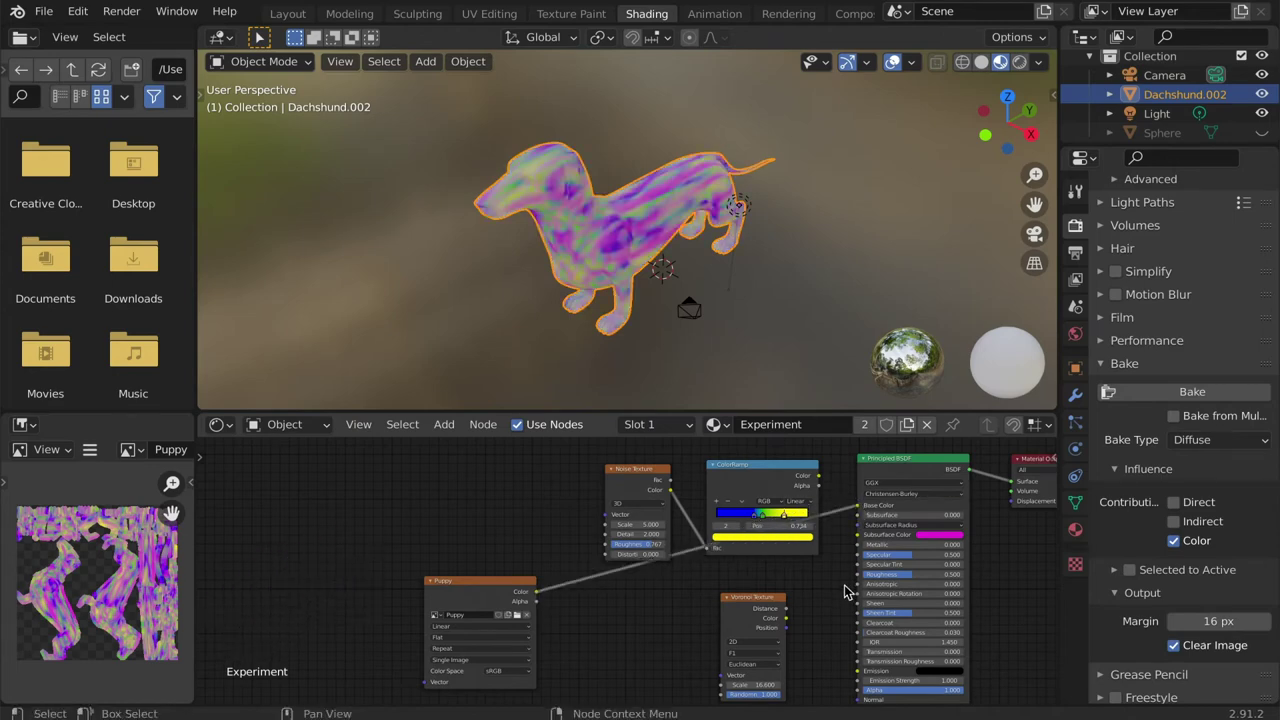
# Scale all of the dachshund's UV islands to about 0.65 and move them into the upper-right part of the UV grid.
pyautogui.moveTo(437, 299)
pyautogui.mouseDown(button='middle')
pyautogui.moveTo(678, 279)
pyautogui.moveTo(668, 307)
pyautogui.moveTo(533, 325)
pyautogui.moveTo(423, 294)
pyautogui.mouseUp(button='middle')
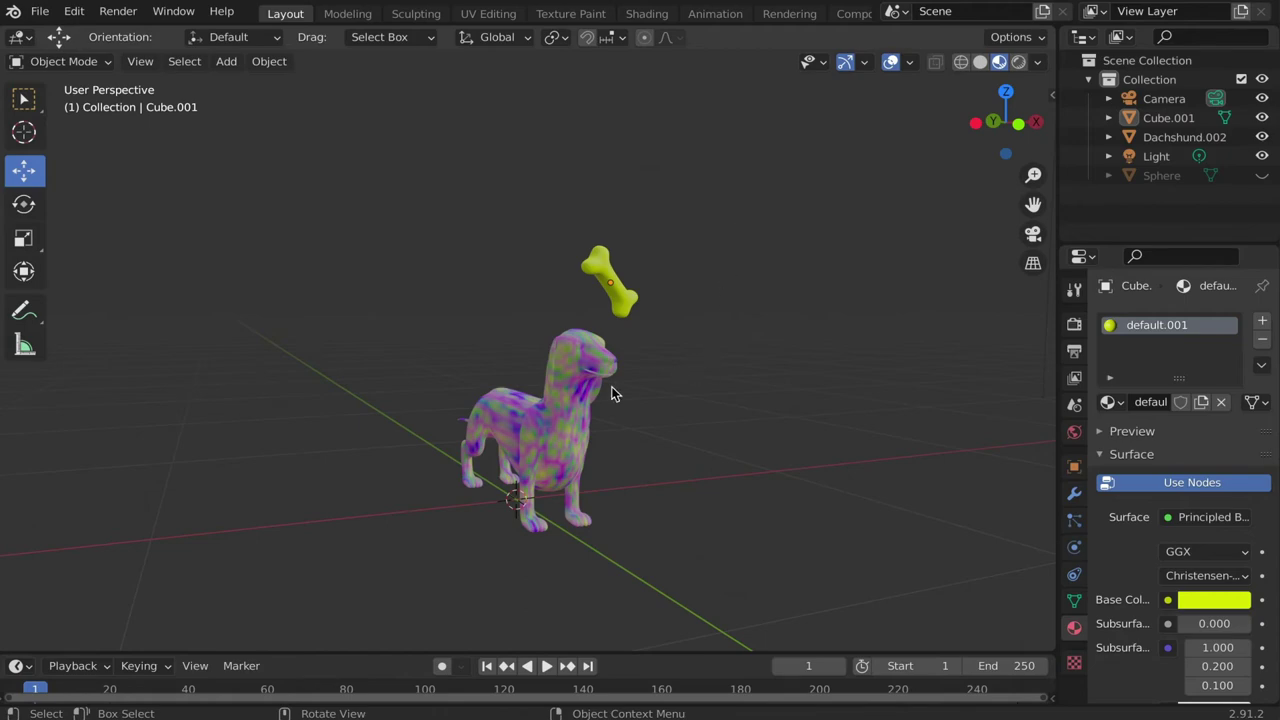
pyautogui.click(570, 397)
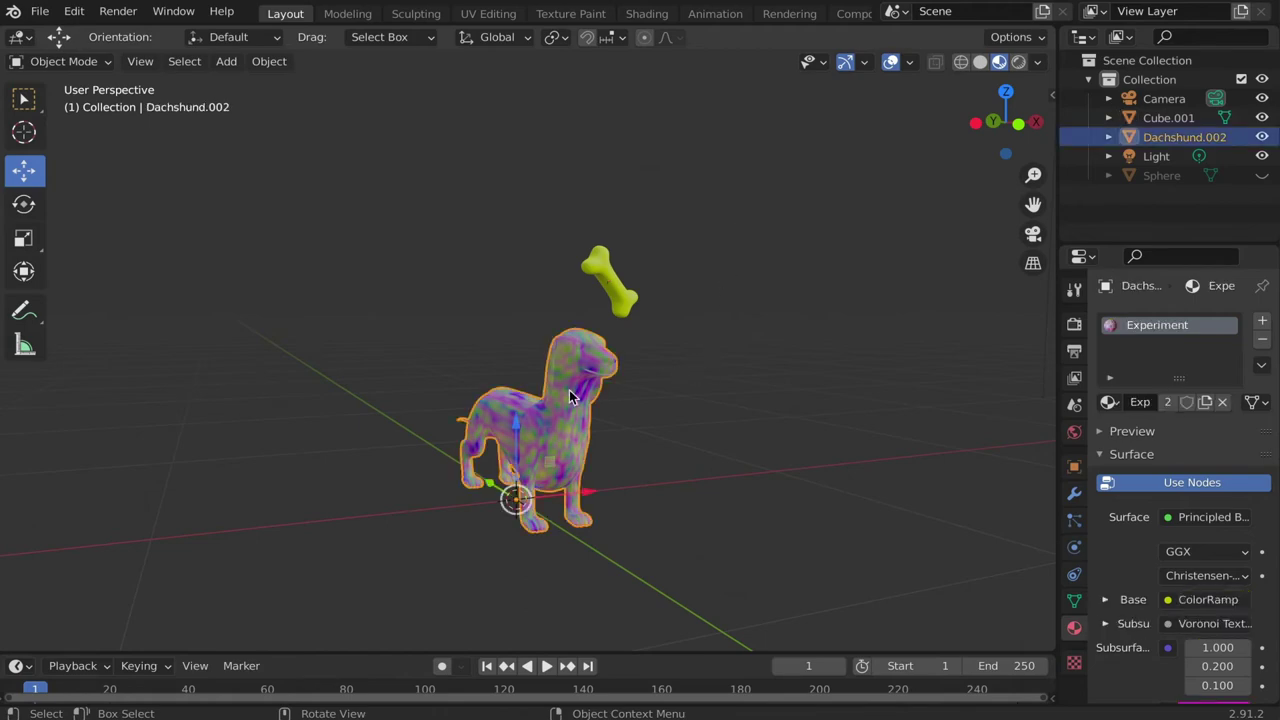
pyautogui.click(502, 16)
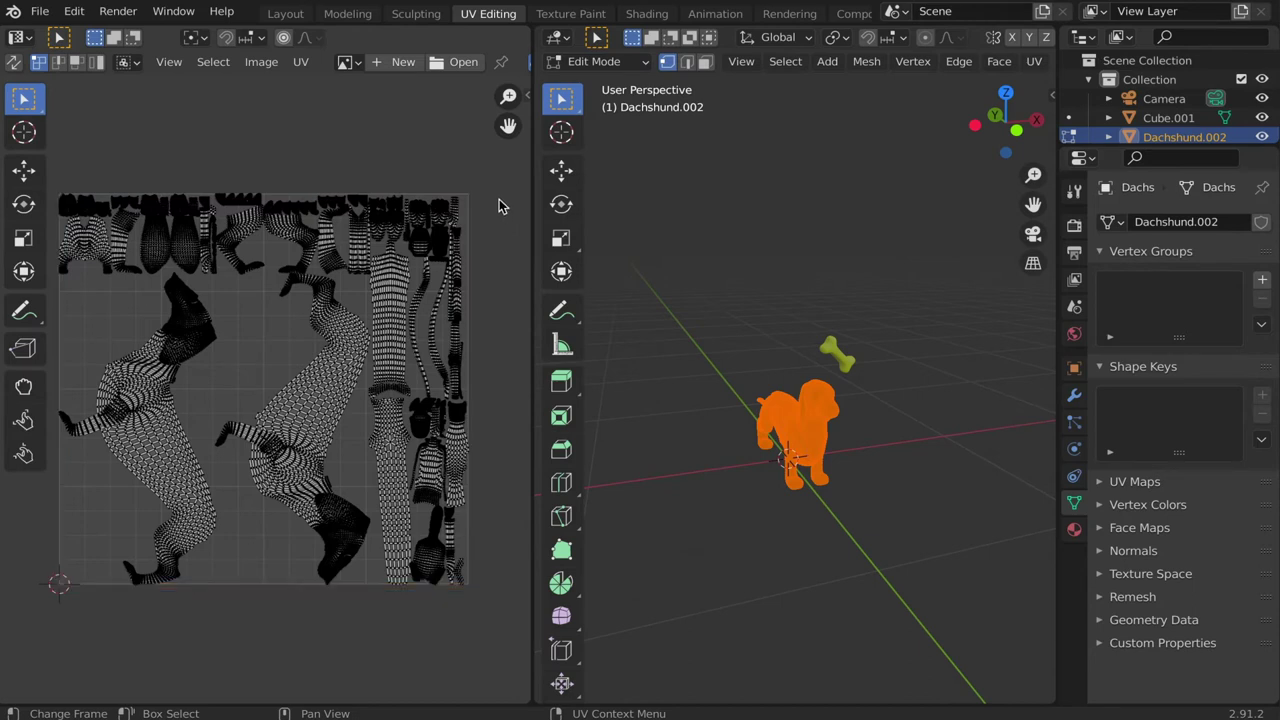
pyautogui.press('a')
pyautogui.press('s')
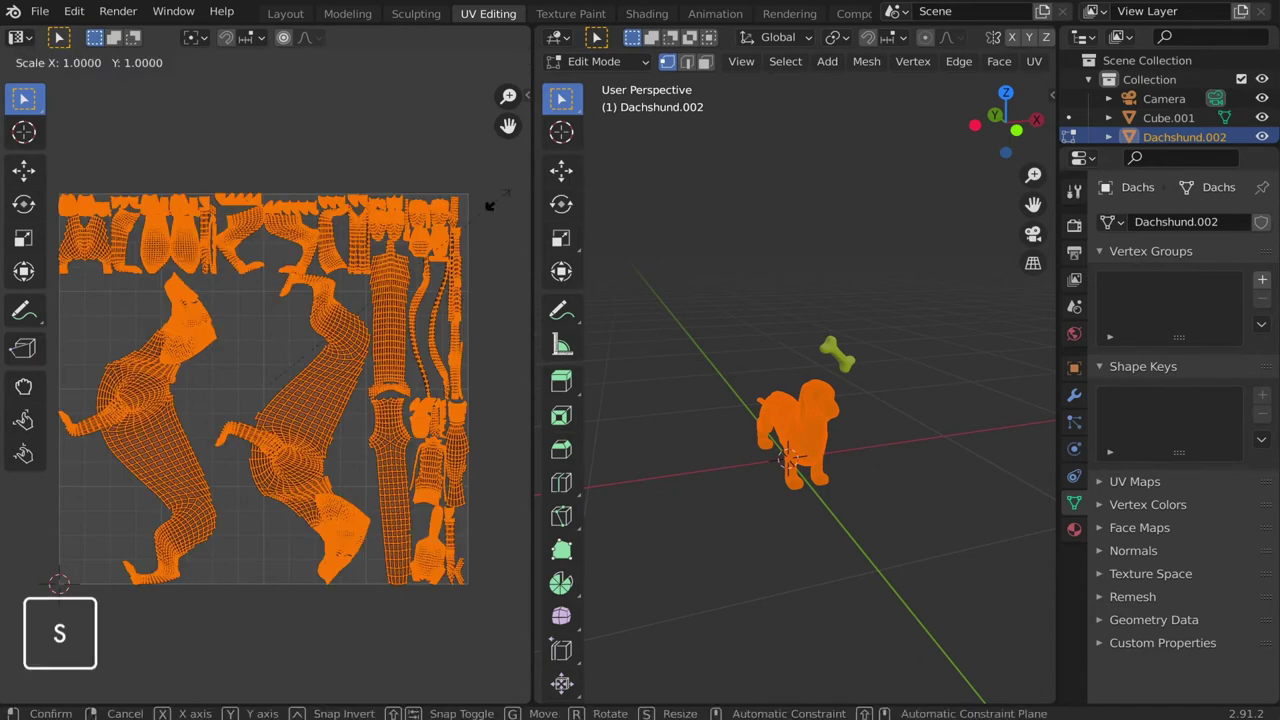
pyautogui.moveTo(416, 277)
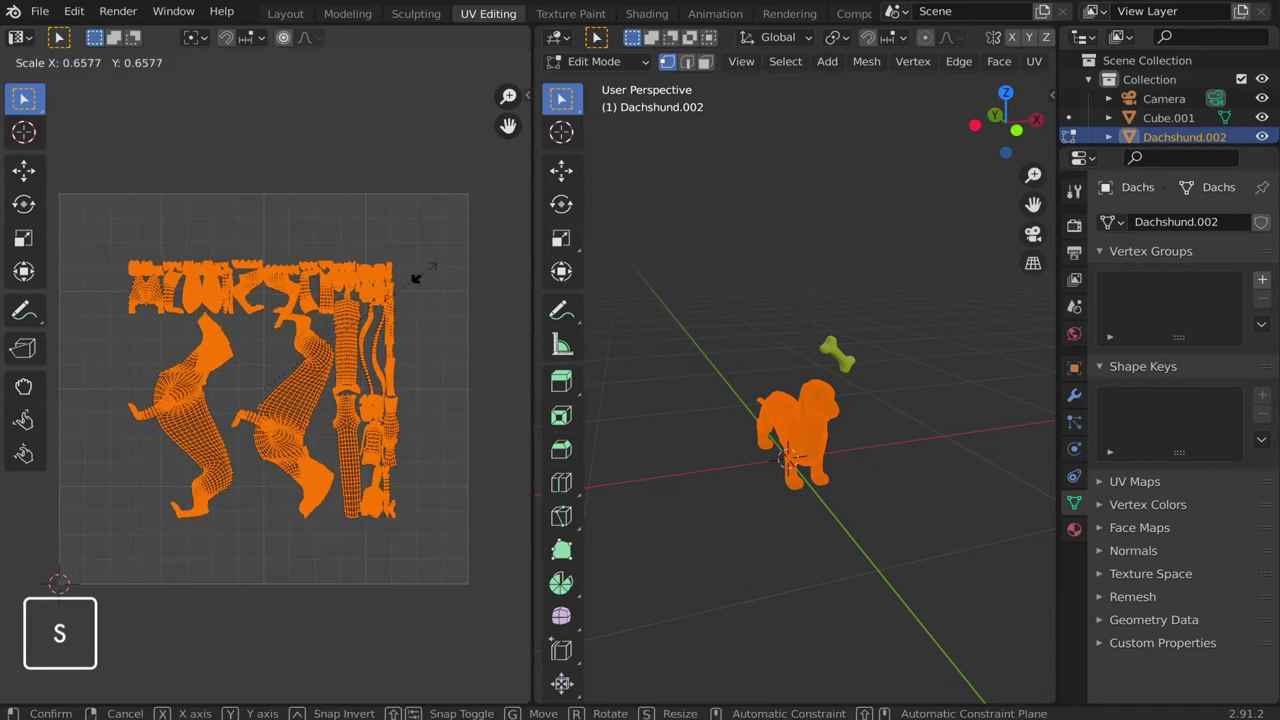
pyautogui.click(415, 277)
pyautogui.press('g')
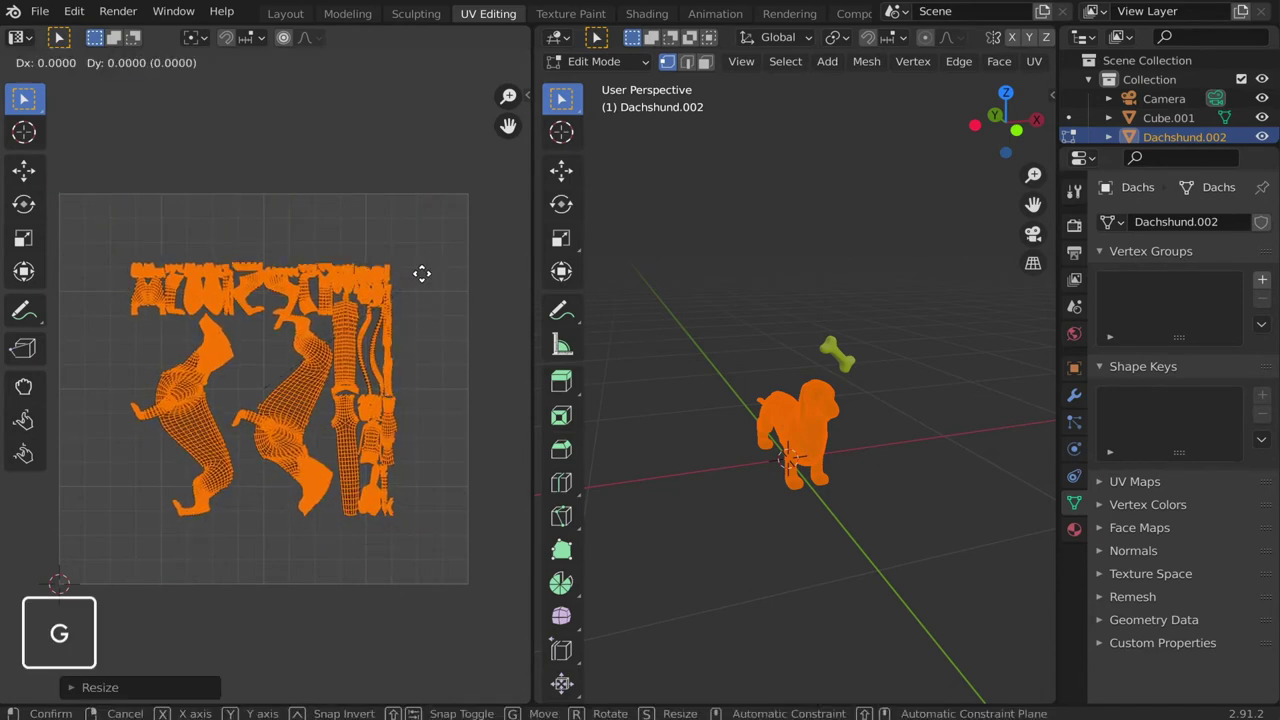
pyautogui.click(467, 226)
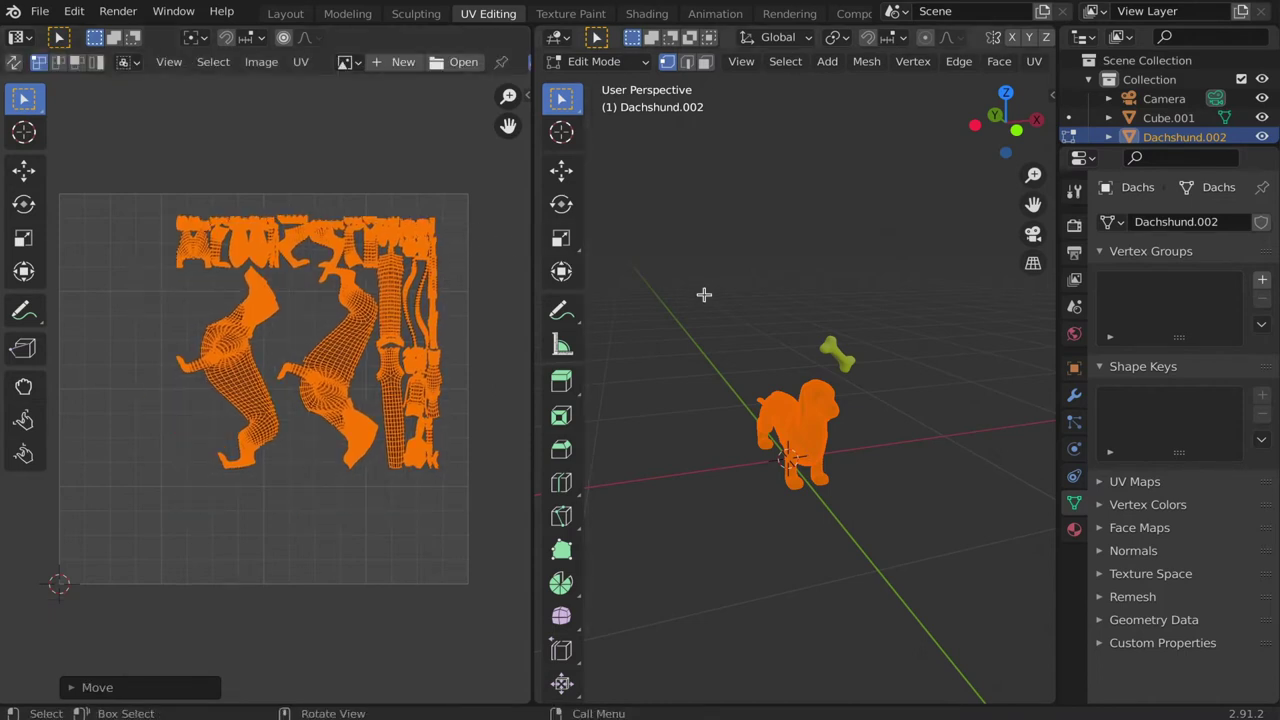
# Scale all of the bone's UV islands to about 0.24 and move them into the lower-left corner of the UV grid.
pyautogui.click(594, 61)
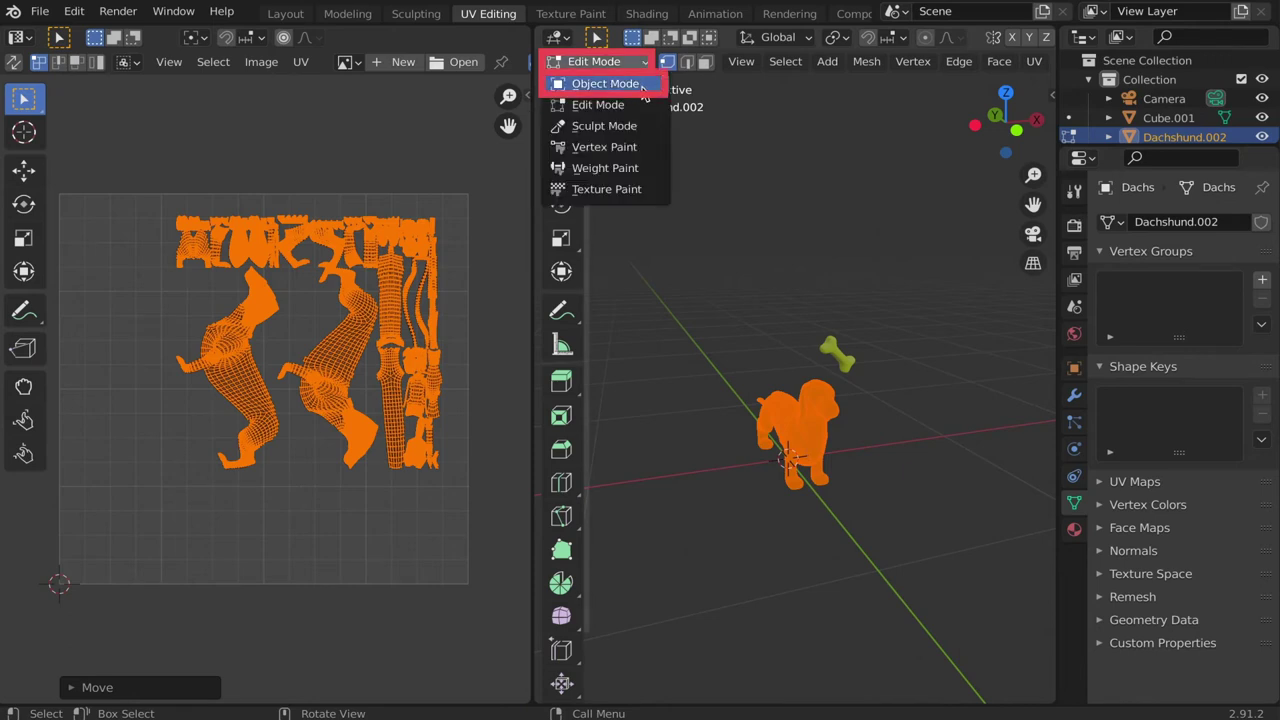
pyautogui.click(643, 86)
pyautogui.click(836, 352)
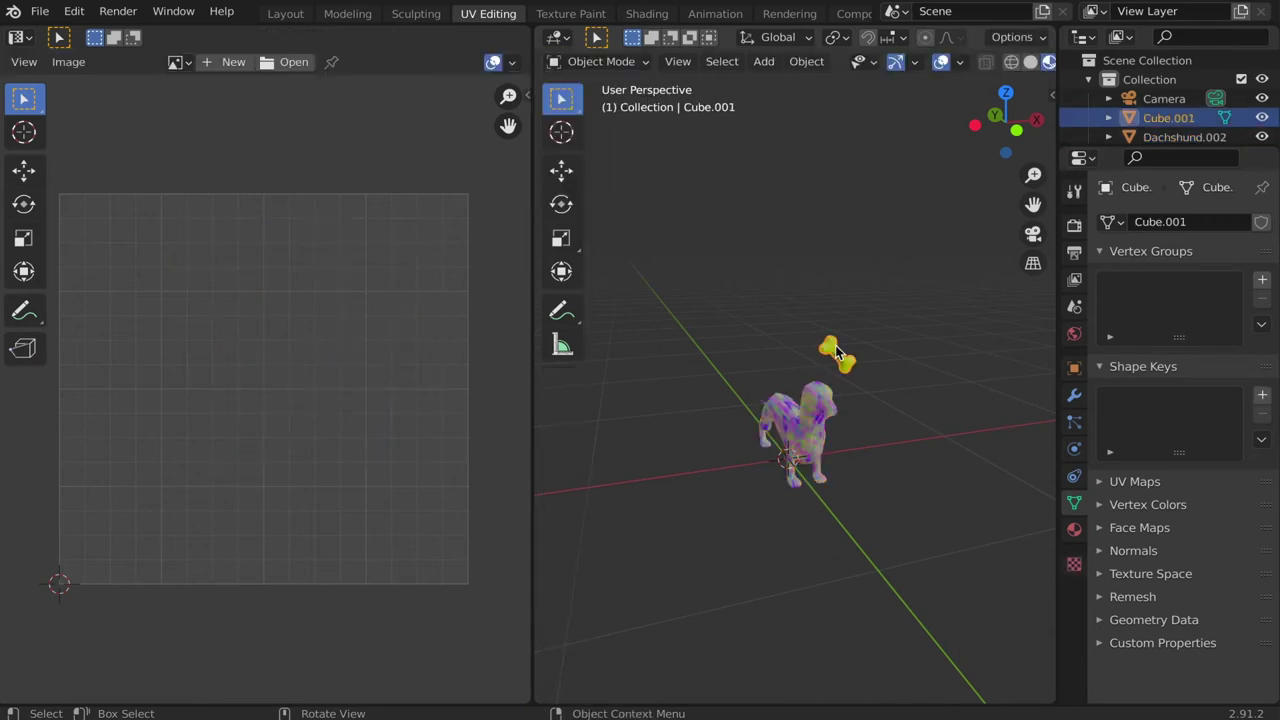
pyautogui.click(630, 62)
pyautogui.click(600, 104)
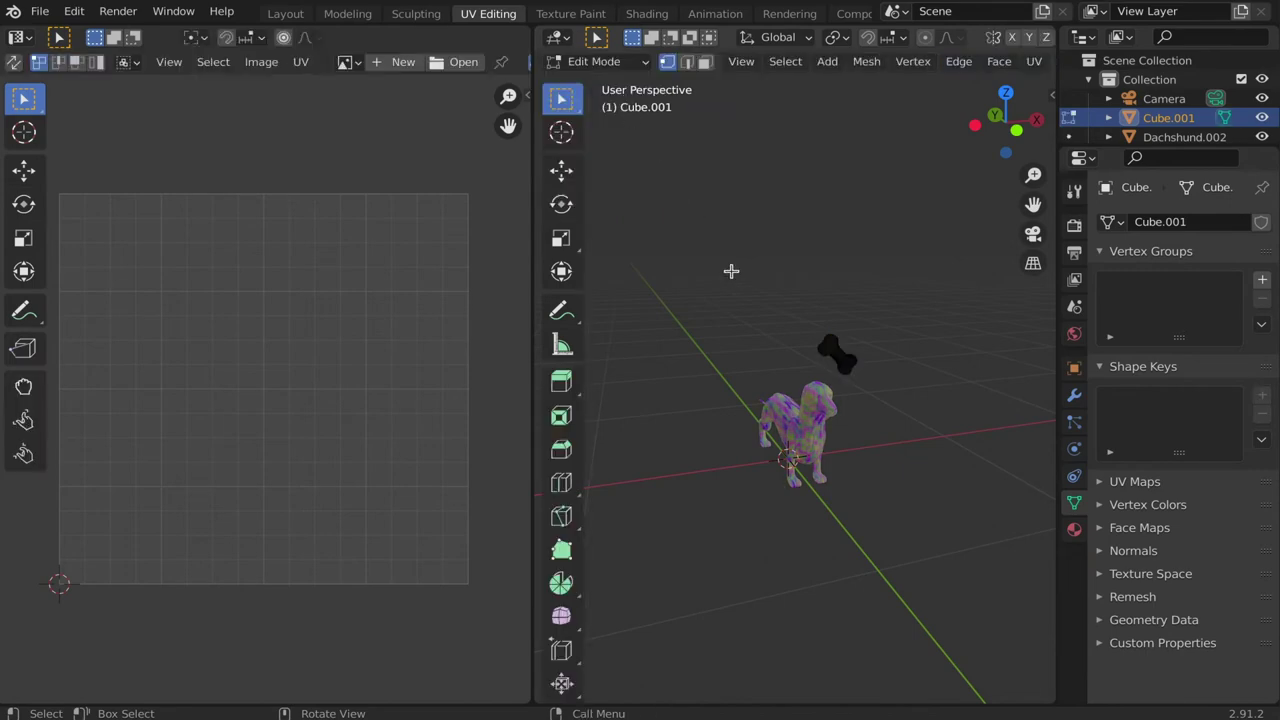
pyautogui.press('a')
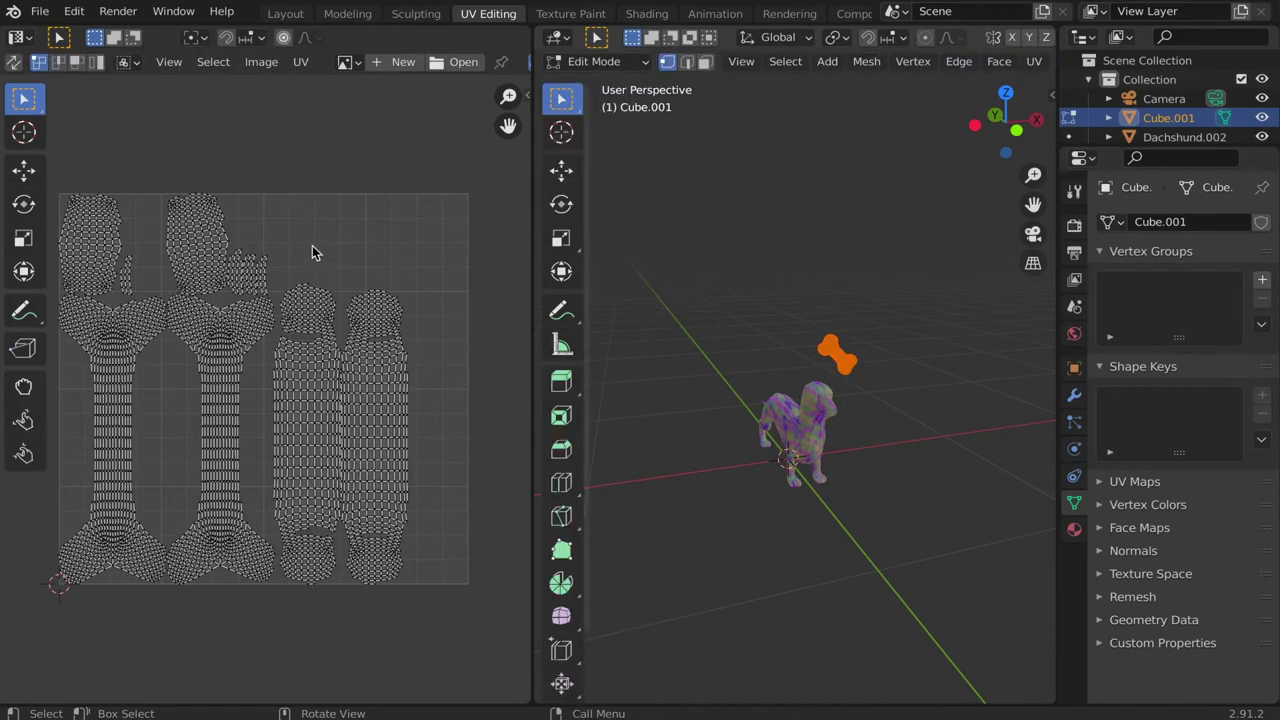
pyautogui.press('a')
pyautogui.press('s')
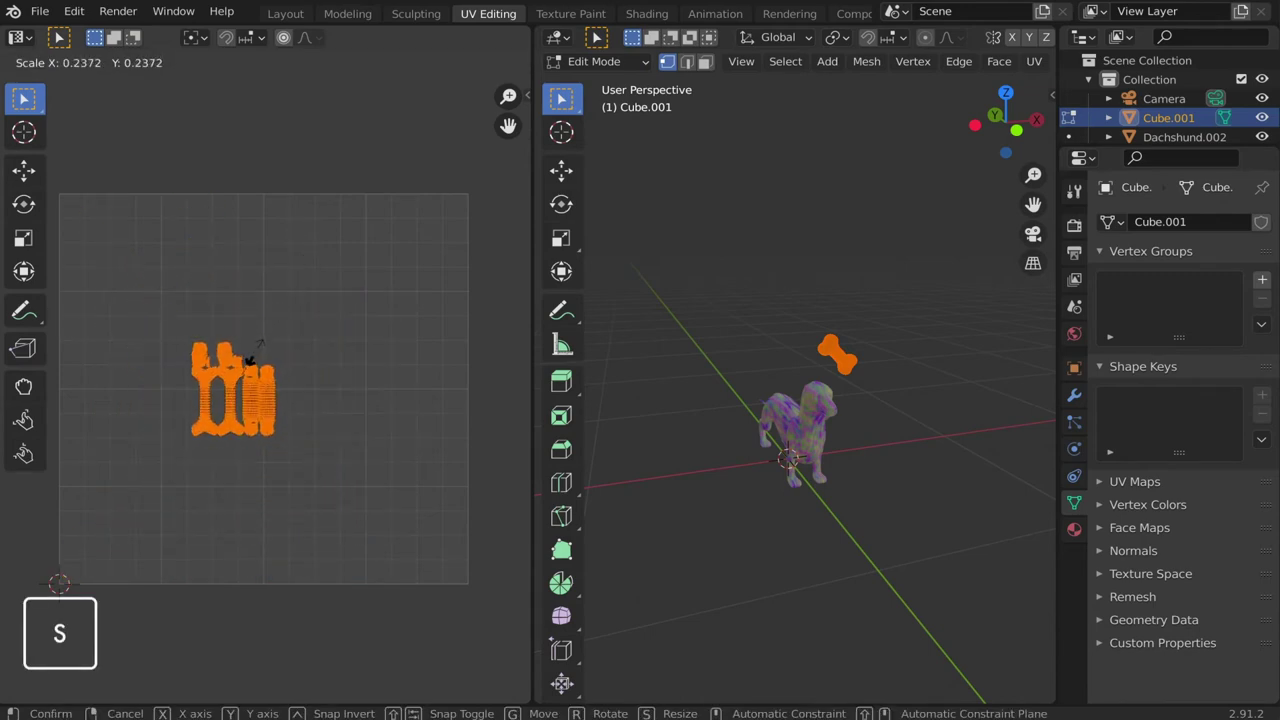
pyautogui.click(252, 352)
pyautogui.press('g')
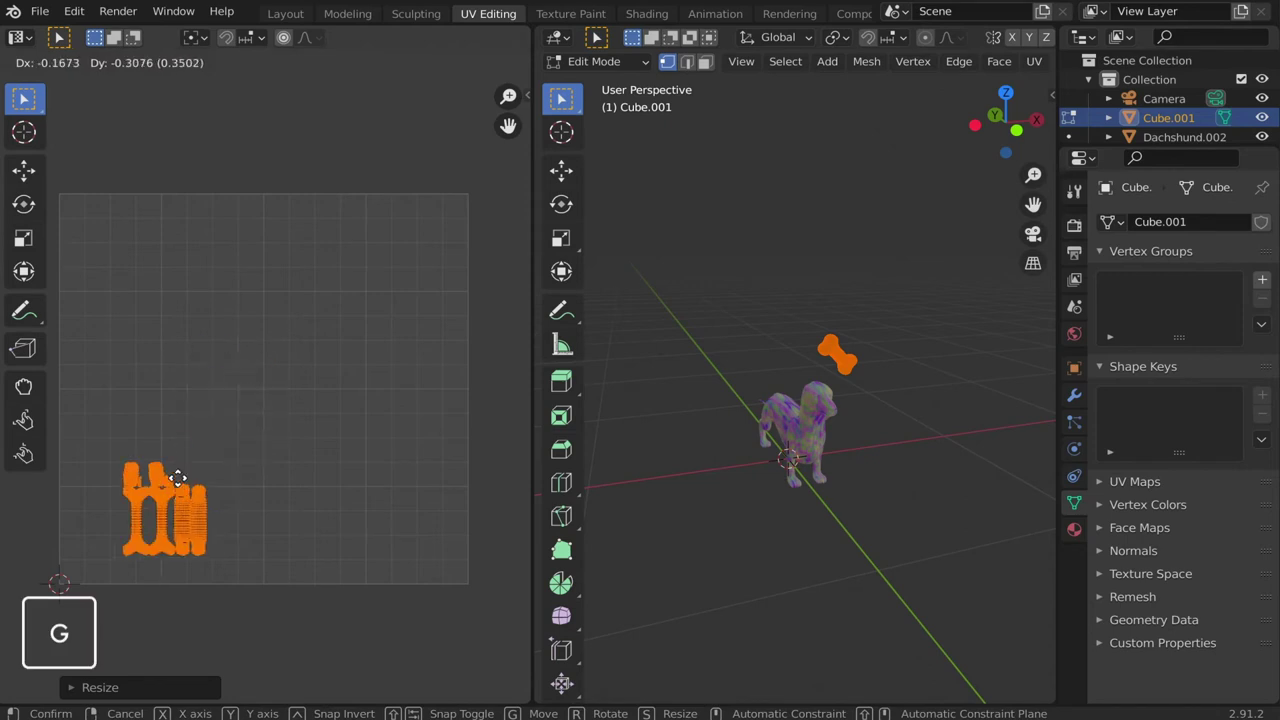
pyautogui.click(197, 480)
# Display the dachshund's and bone's UV layouts together in Edit Mode to check them for overlap.
pyautogui.press('Tab')
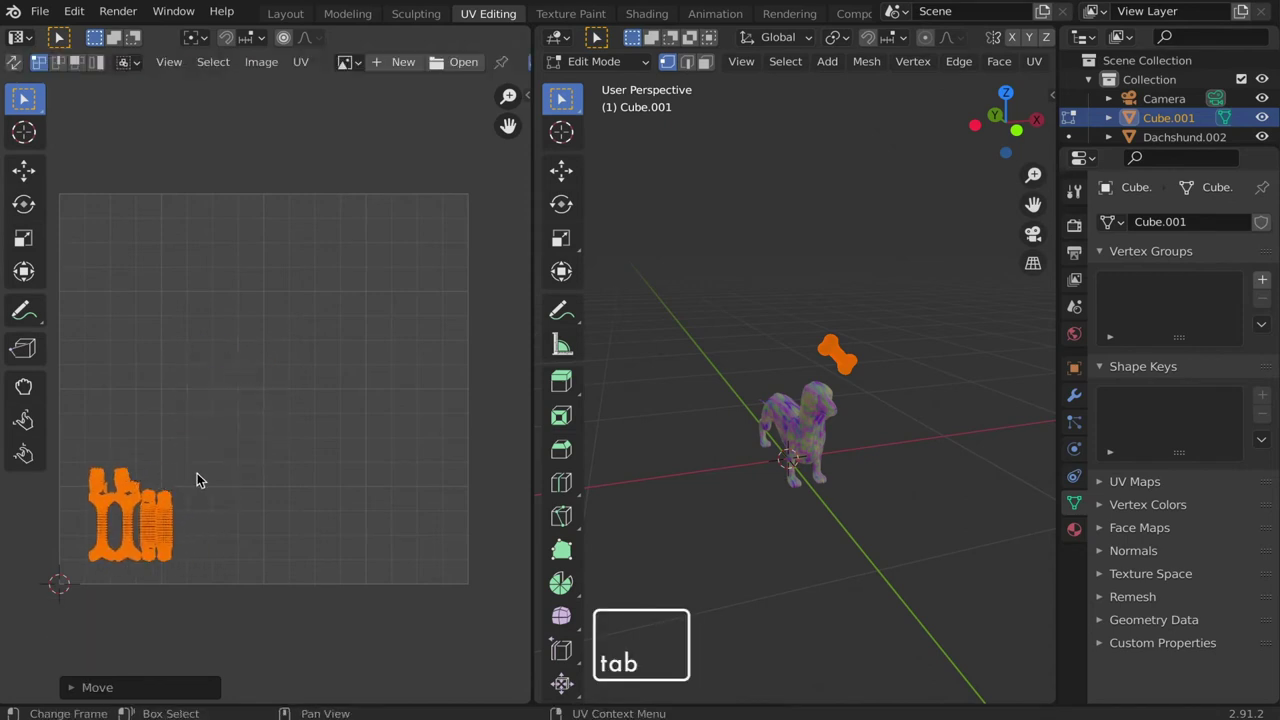
pyautogui.press('Tab')
pyautogui.press('a')
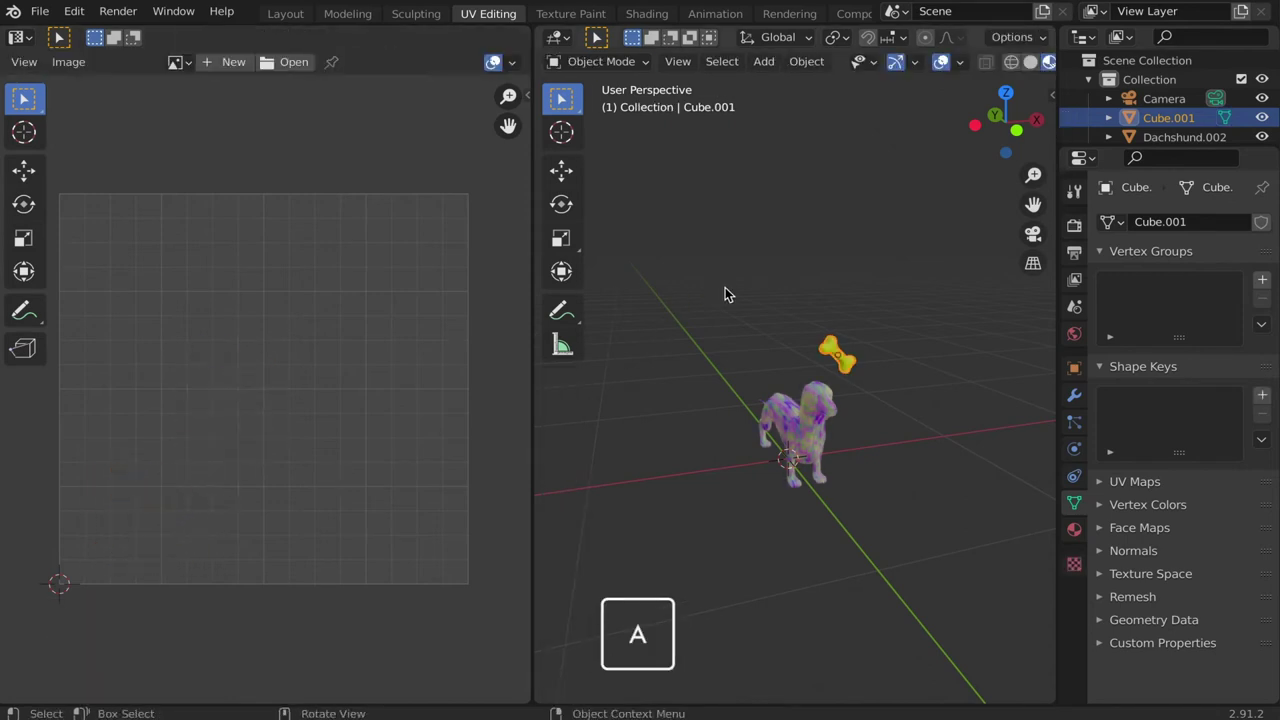
pyautogui.press('Tab')
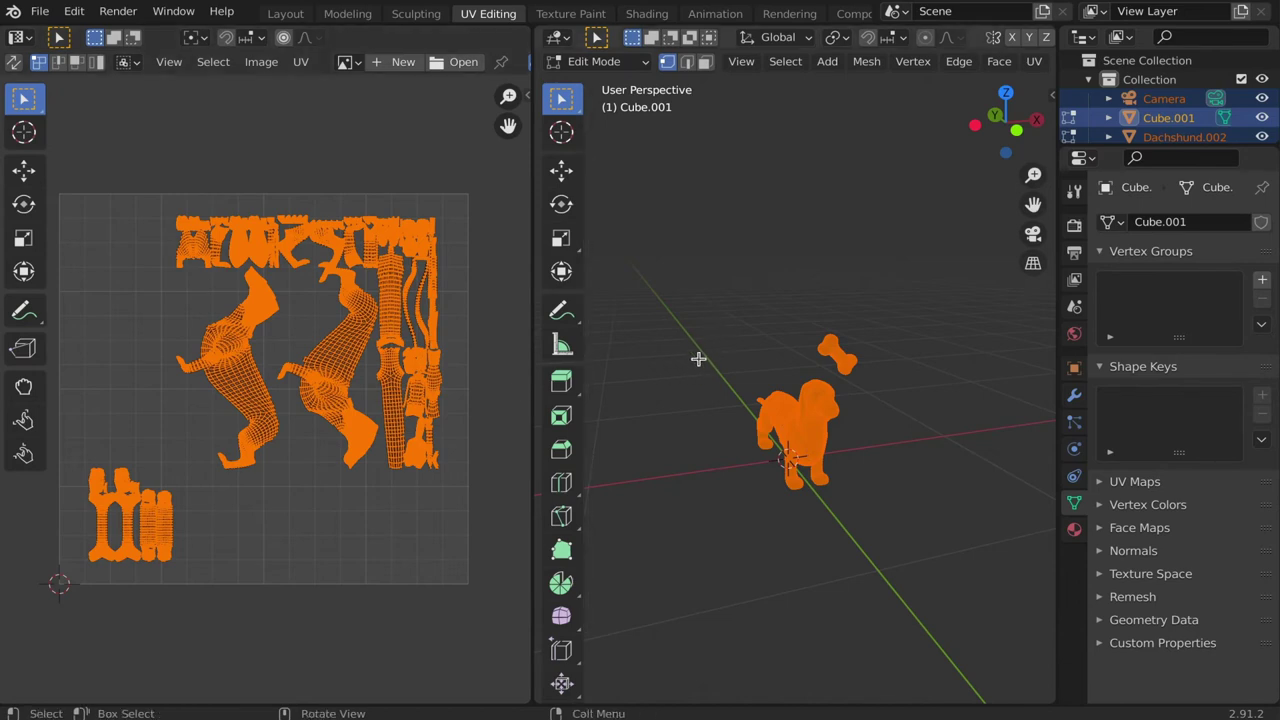
pyautogui.press('a')
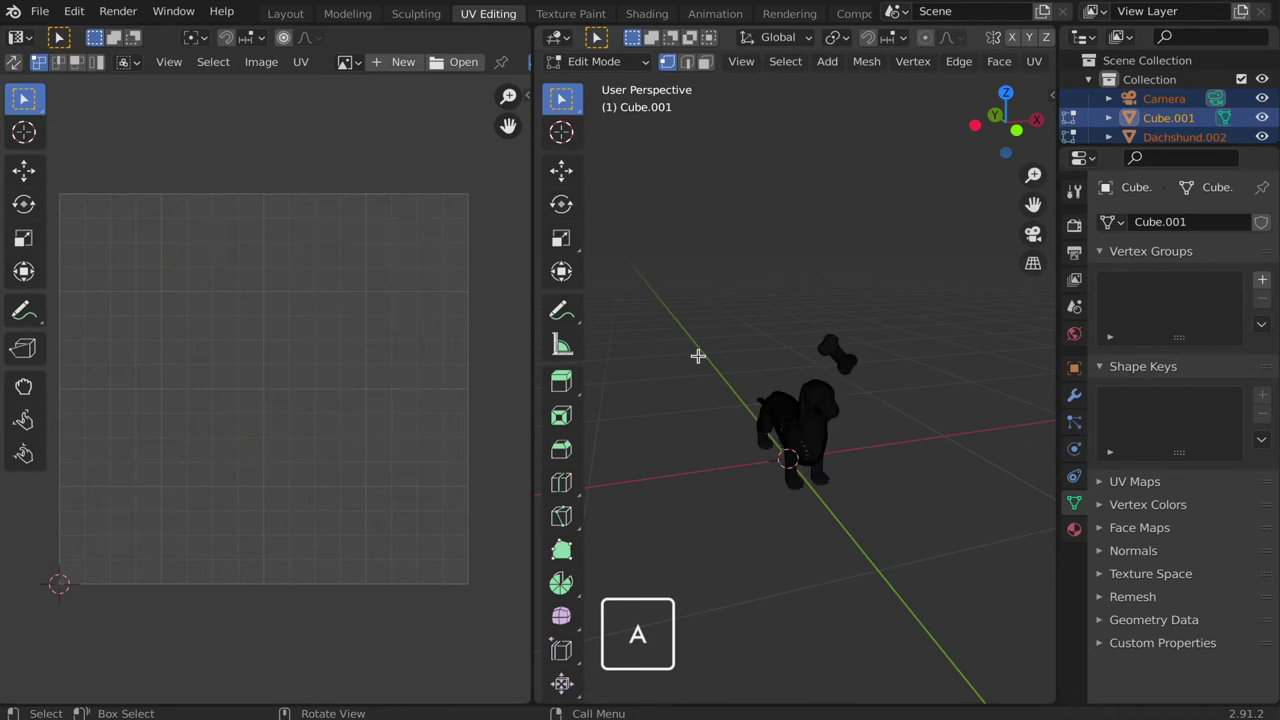
pyautogui.press('a')
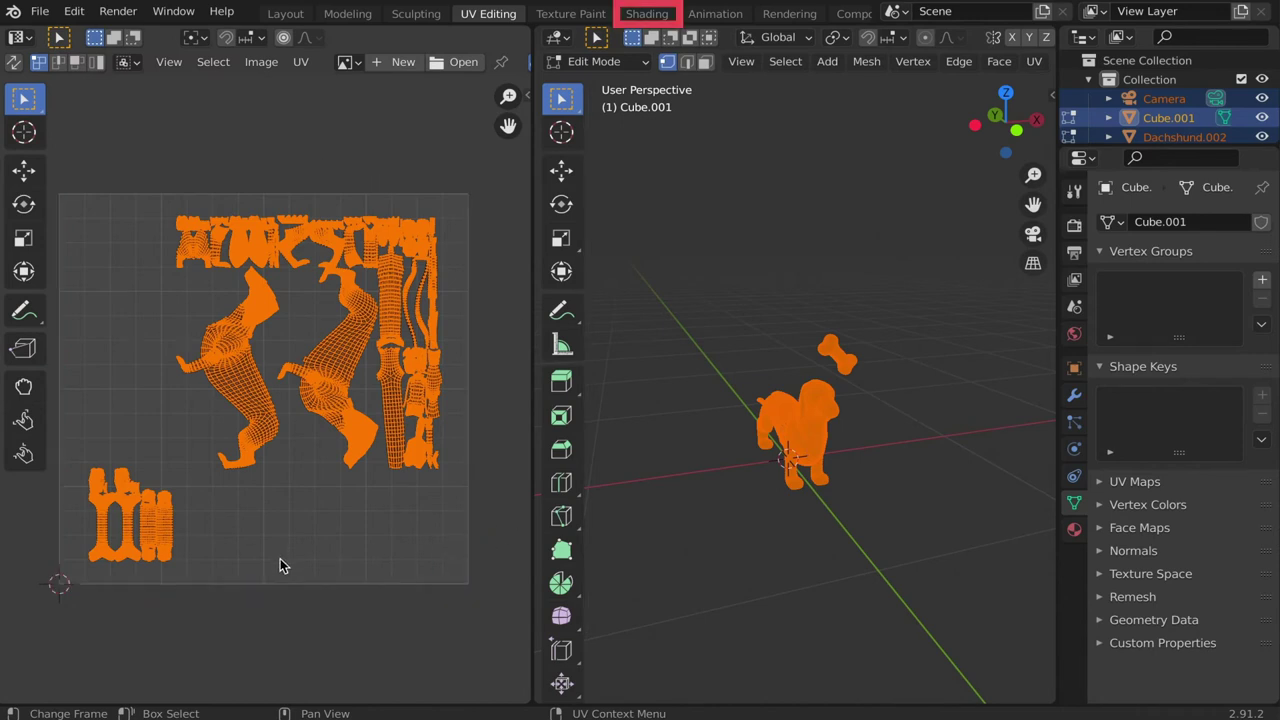
# Add an Image Texture node to the dachshund's Experiment material and create a new image named AllBake in it.
pyautogui.click(648, 15)
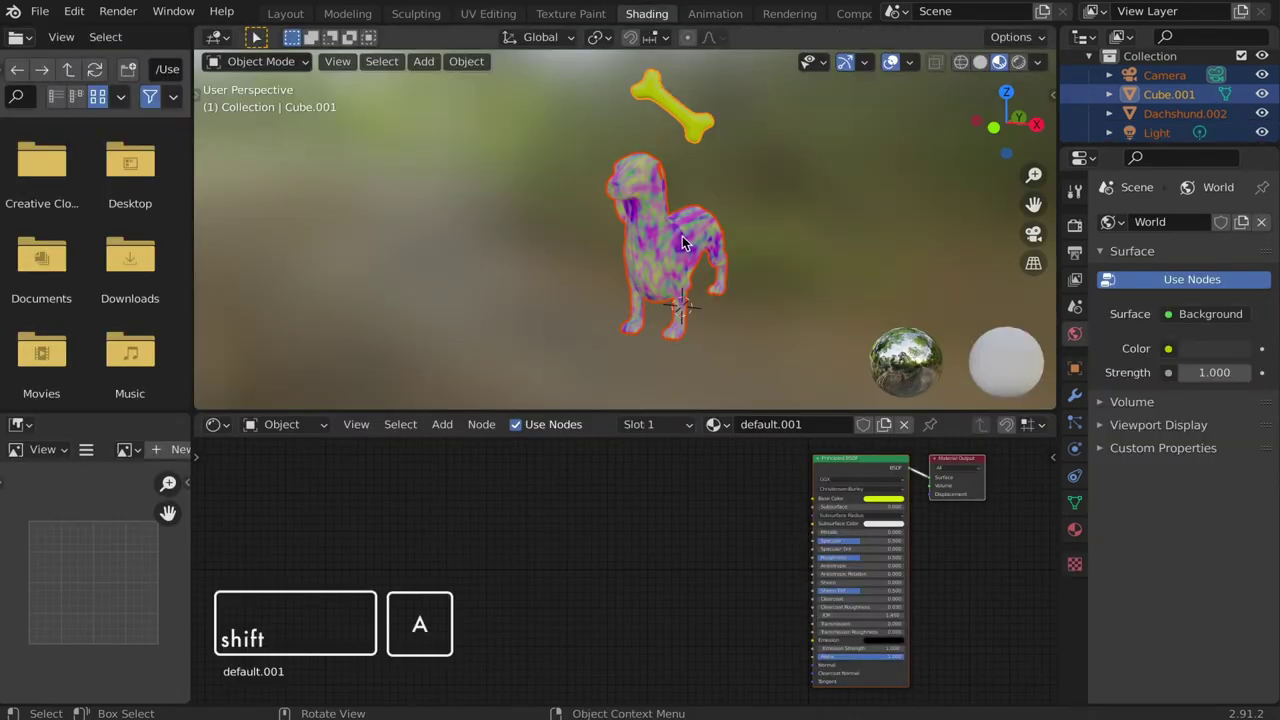
pyautogui.click(649, 180)
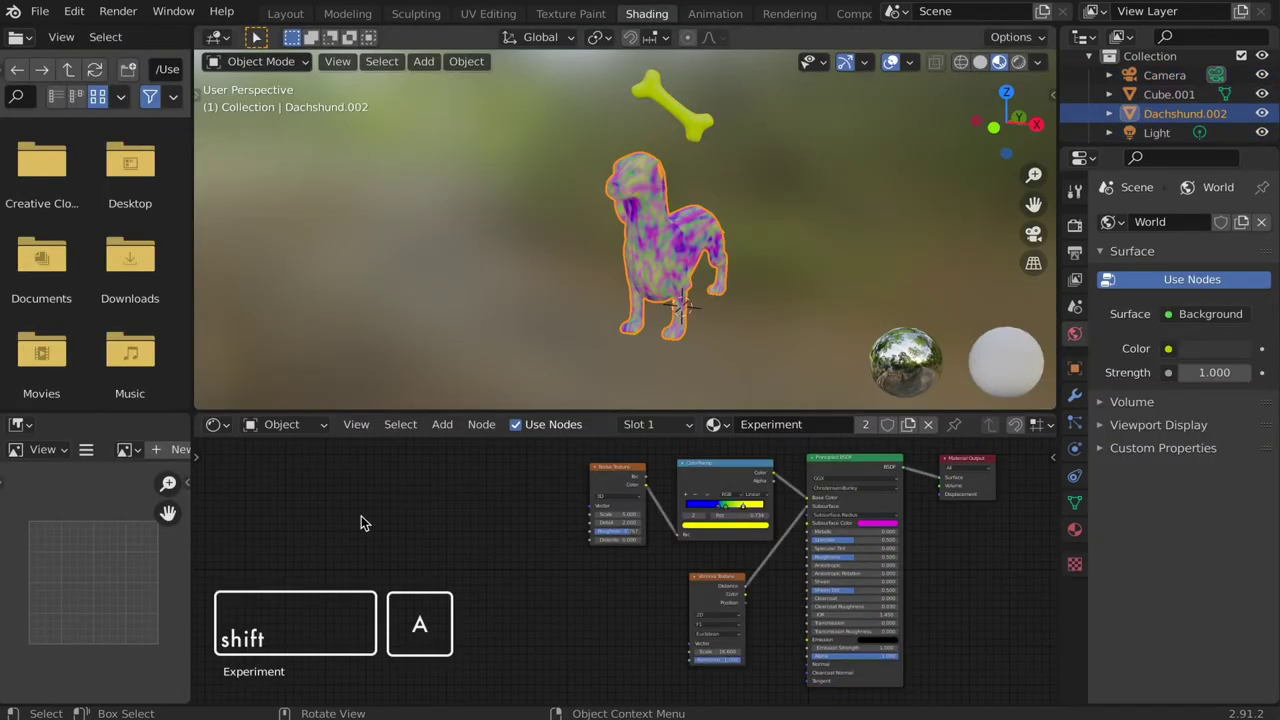
pyautogui.hotkey('shift', 'a')
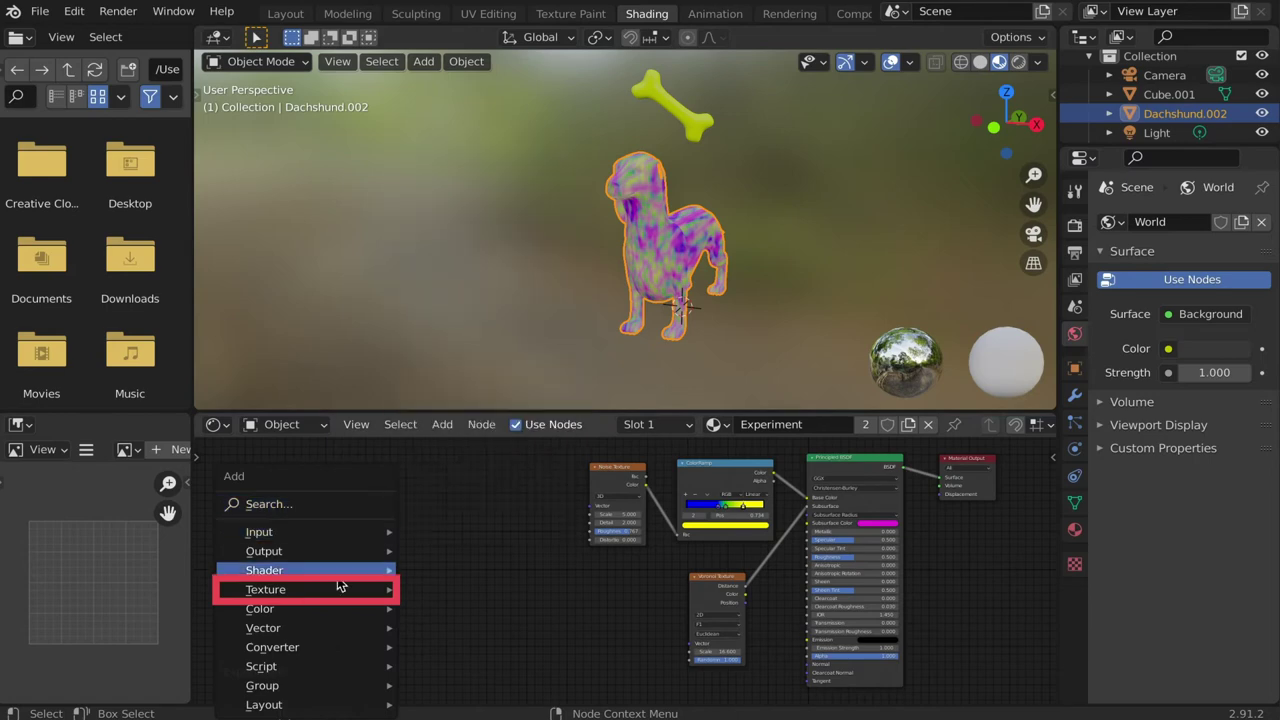
pyautogui.moveTo(337, 589)
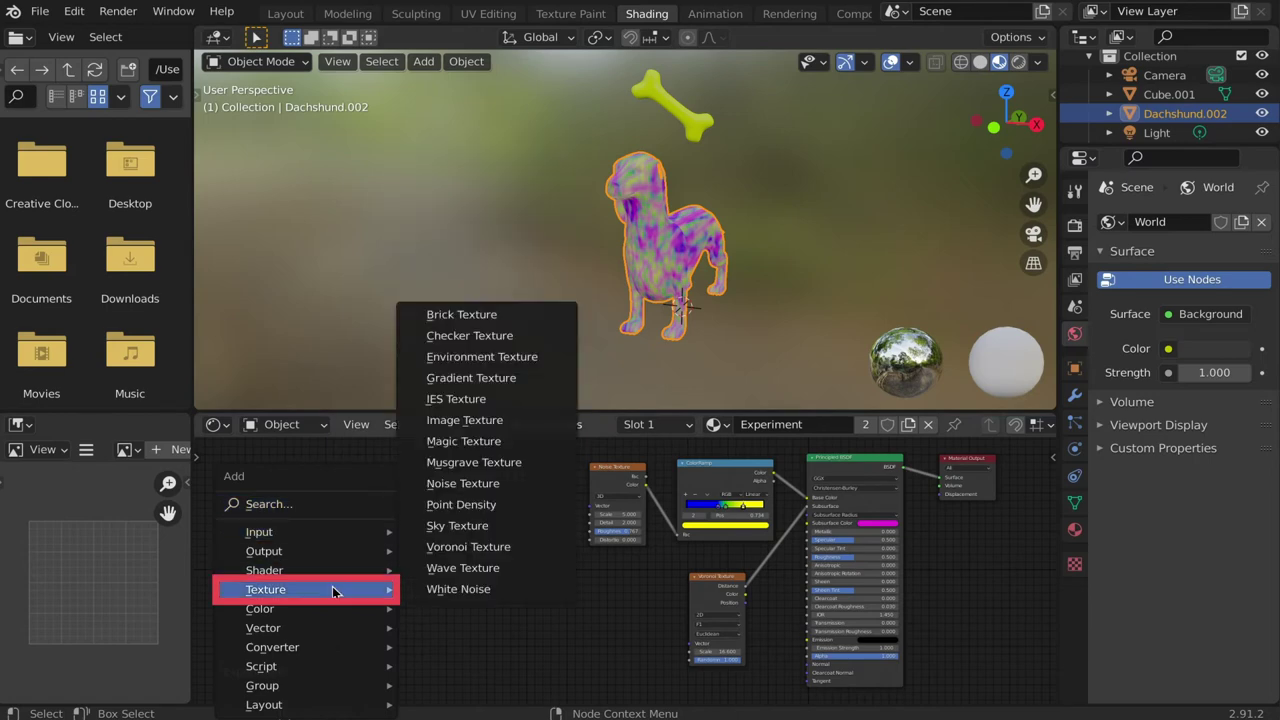
pyautogui.click(464, 420)
pyautogui.click(394, 518)
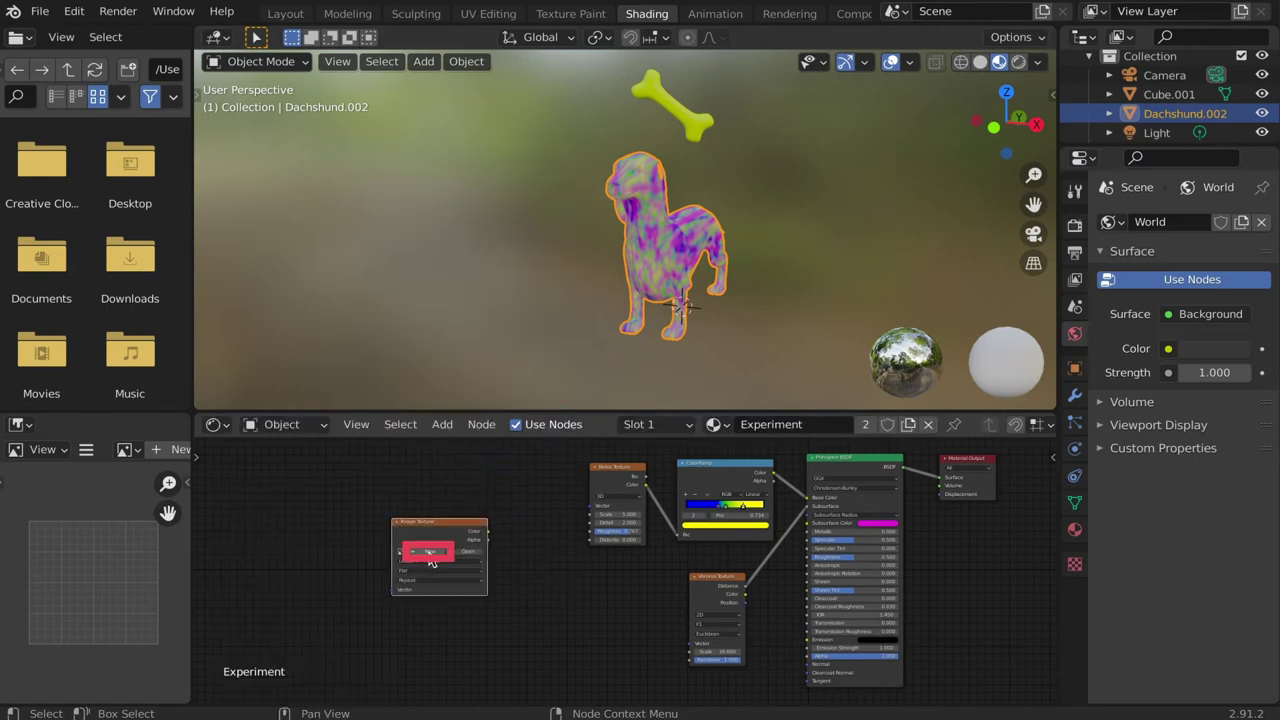
pyautogui.click(431, 557)
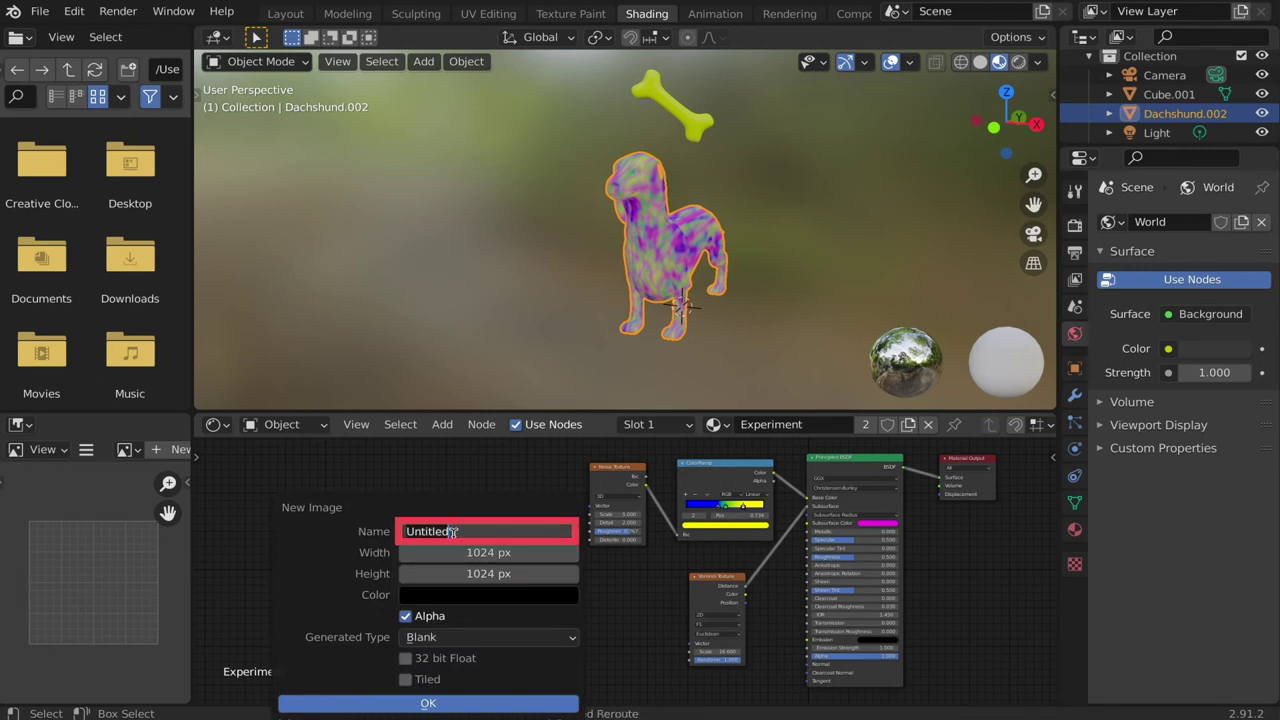
pyautogui.write('AllBake')
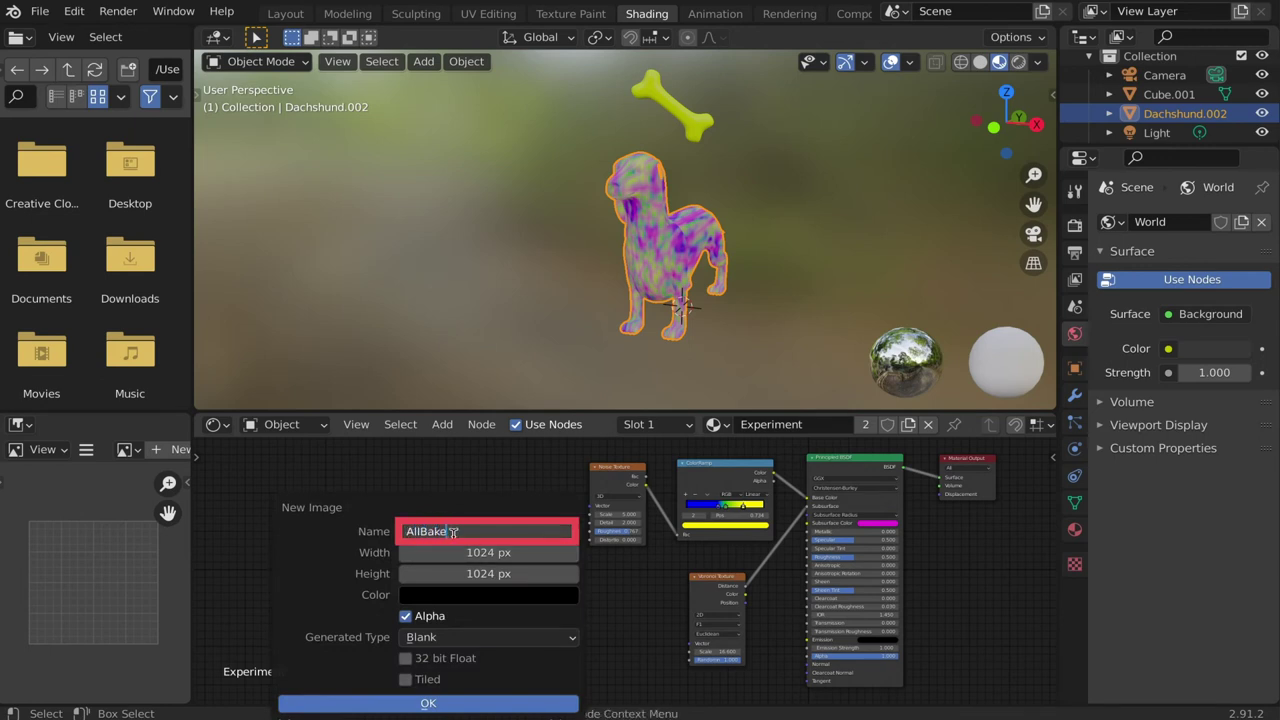
pyautogui.press('Return')
pyautogui.click(490, 703)
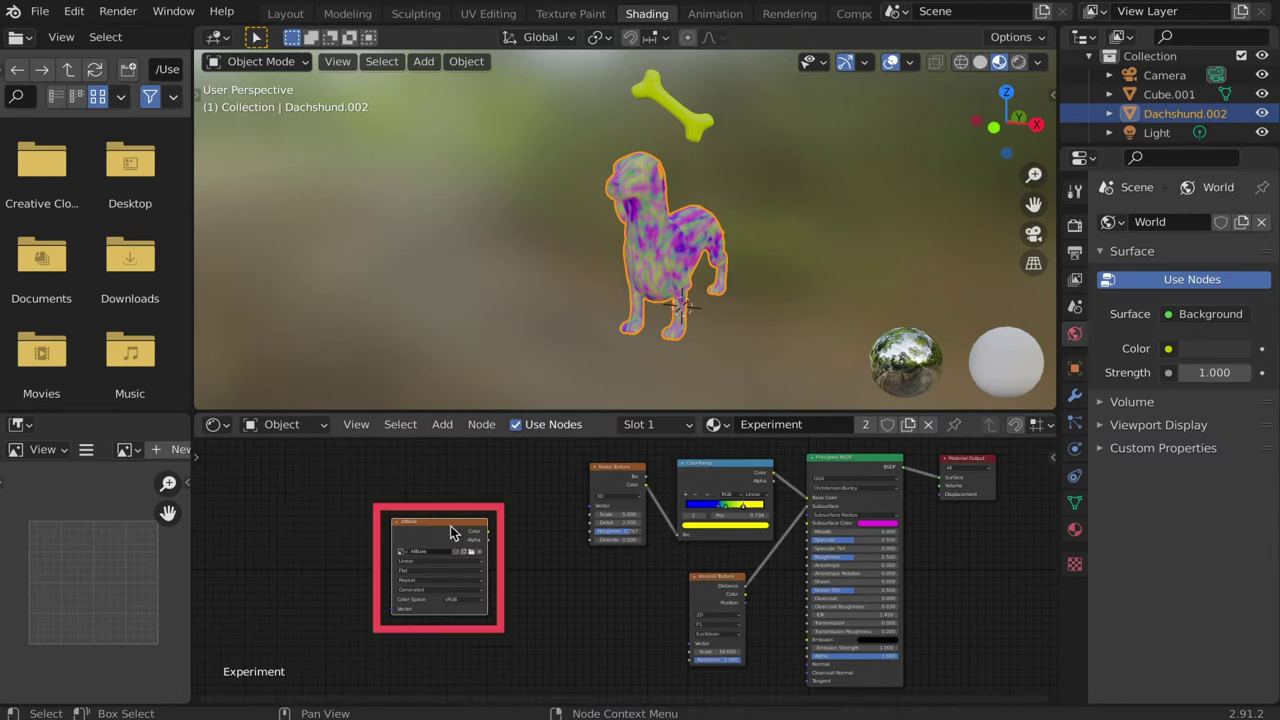
# Add an unconnected Image Texture node to the bone's default.001 material, beside the Principled BSDF.
pyautogui.click(697, 131)
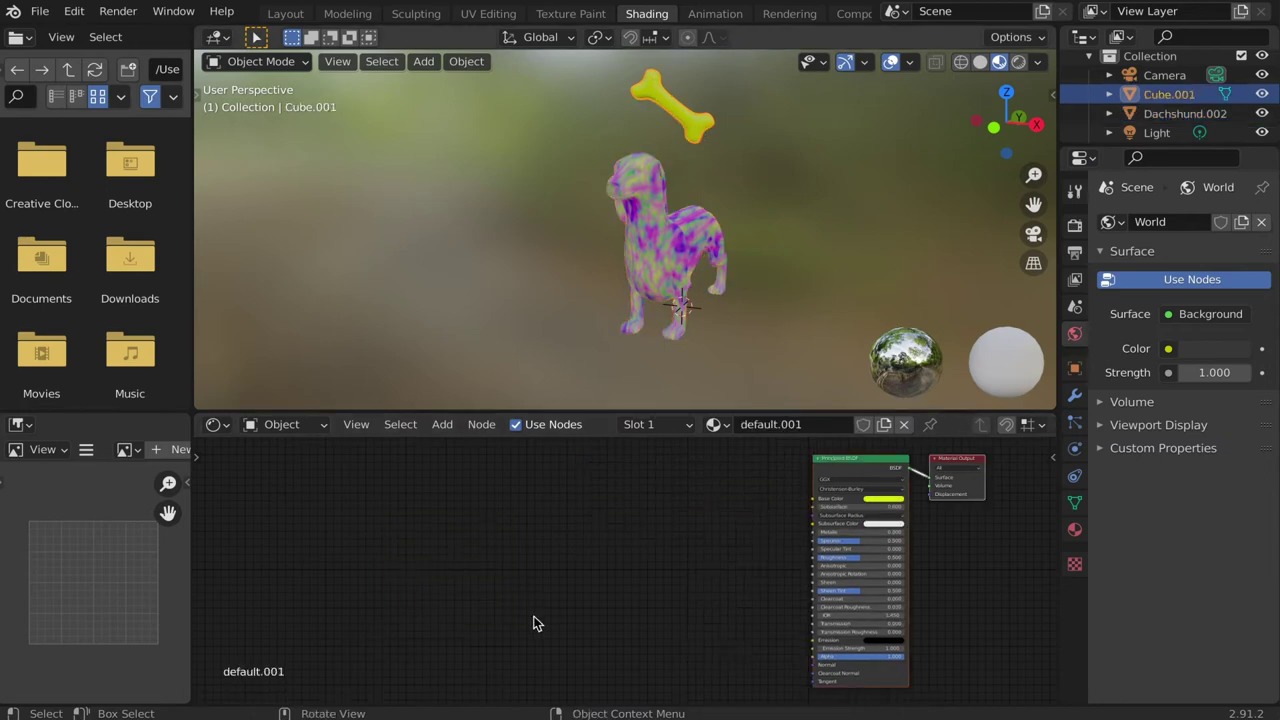
pyautogui.hotkey('shift', 'a')
pyautogui.moveTo(514, 526)
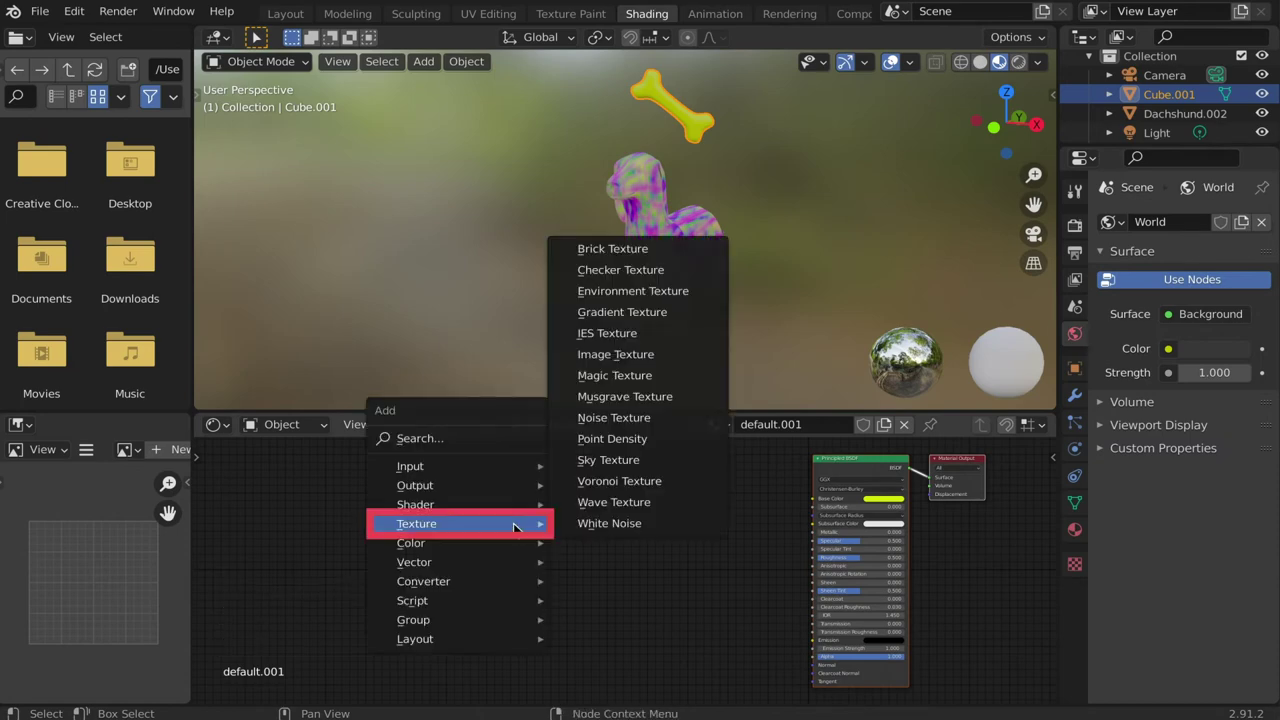
pyautogui.click(645, 371)
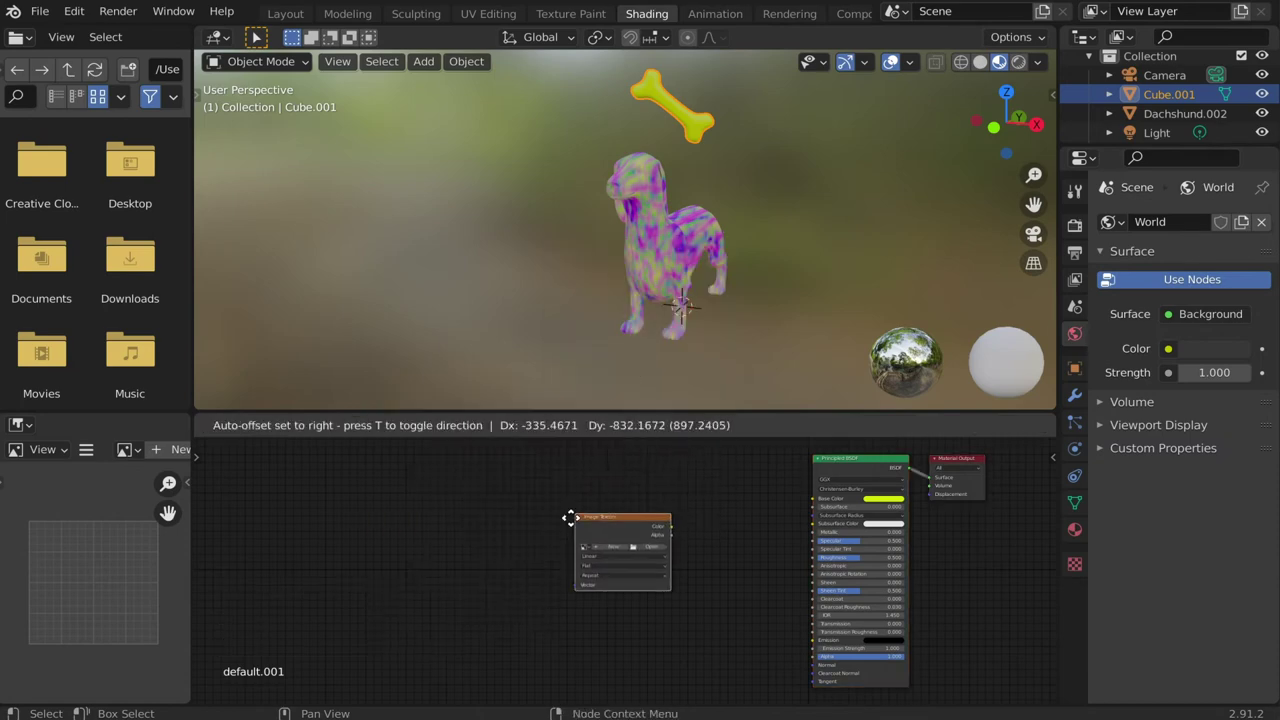
pyautogui.click(585, 541)
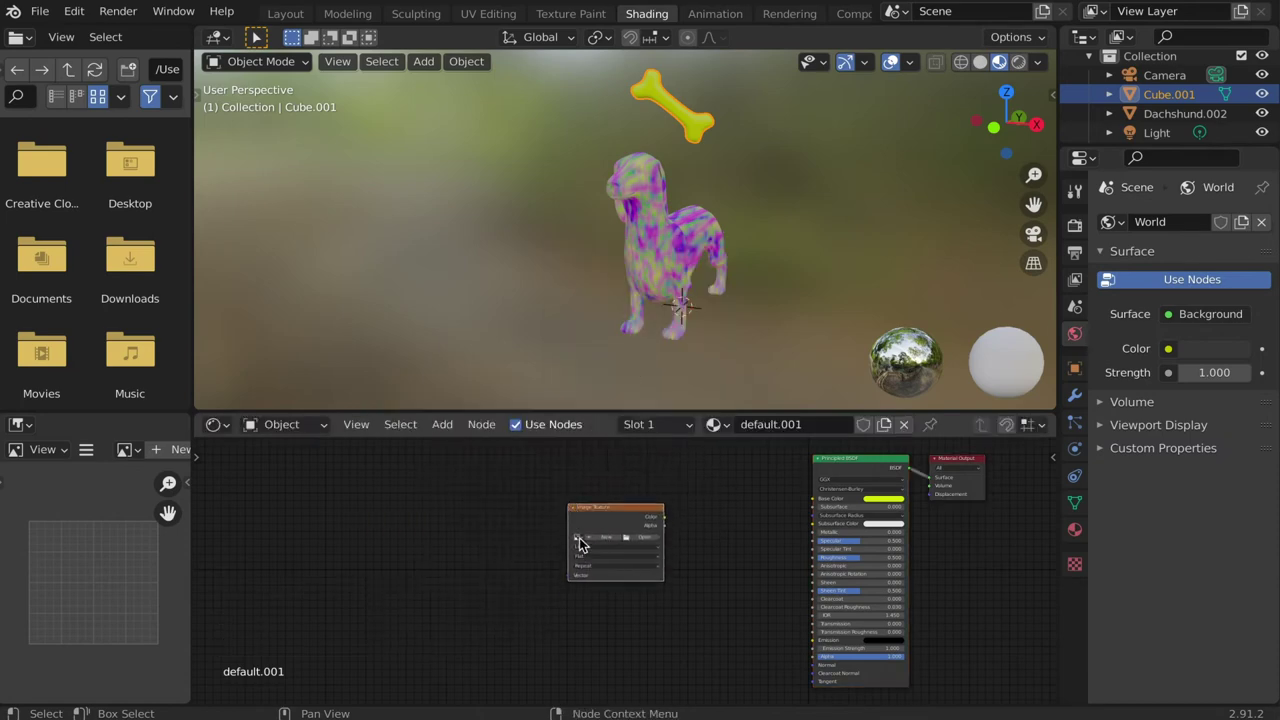
pyautogui.scroll(4, 575, 533)
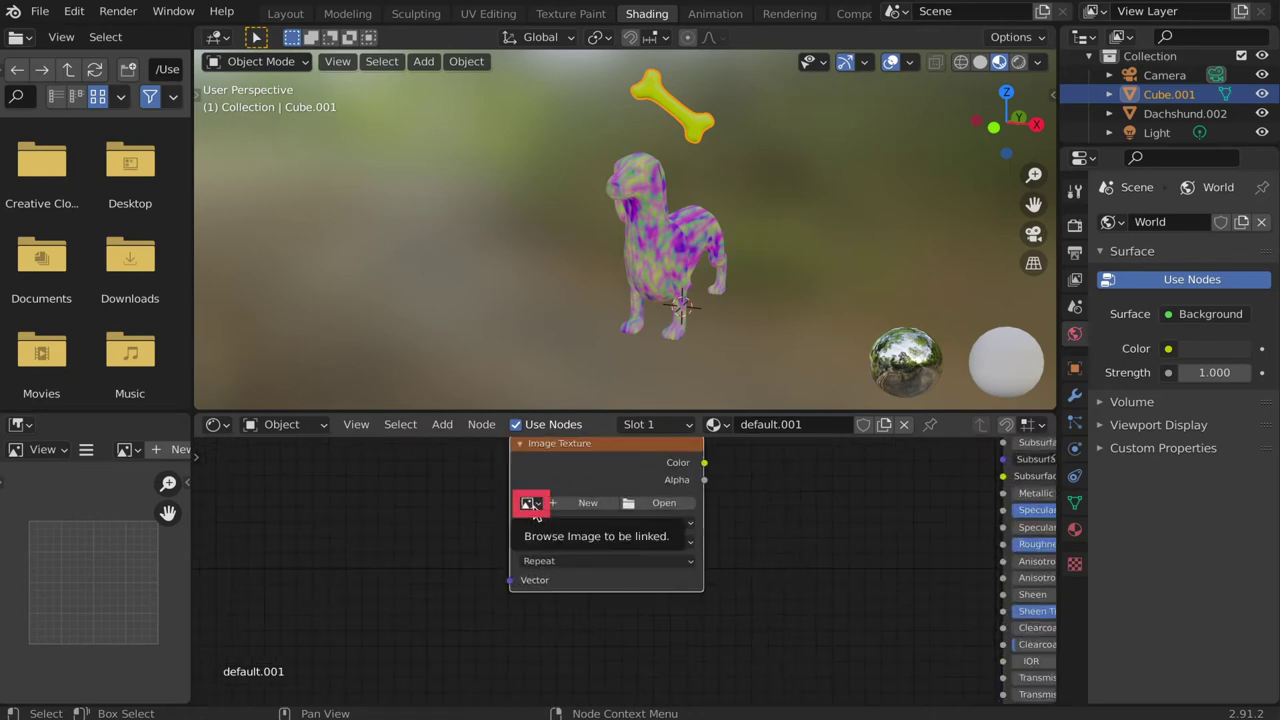
# Assign the existing AllBake image to the Image Texture node in the bone's default.001 material.
pyautogui.click(530, 503)
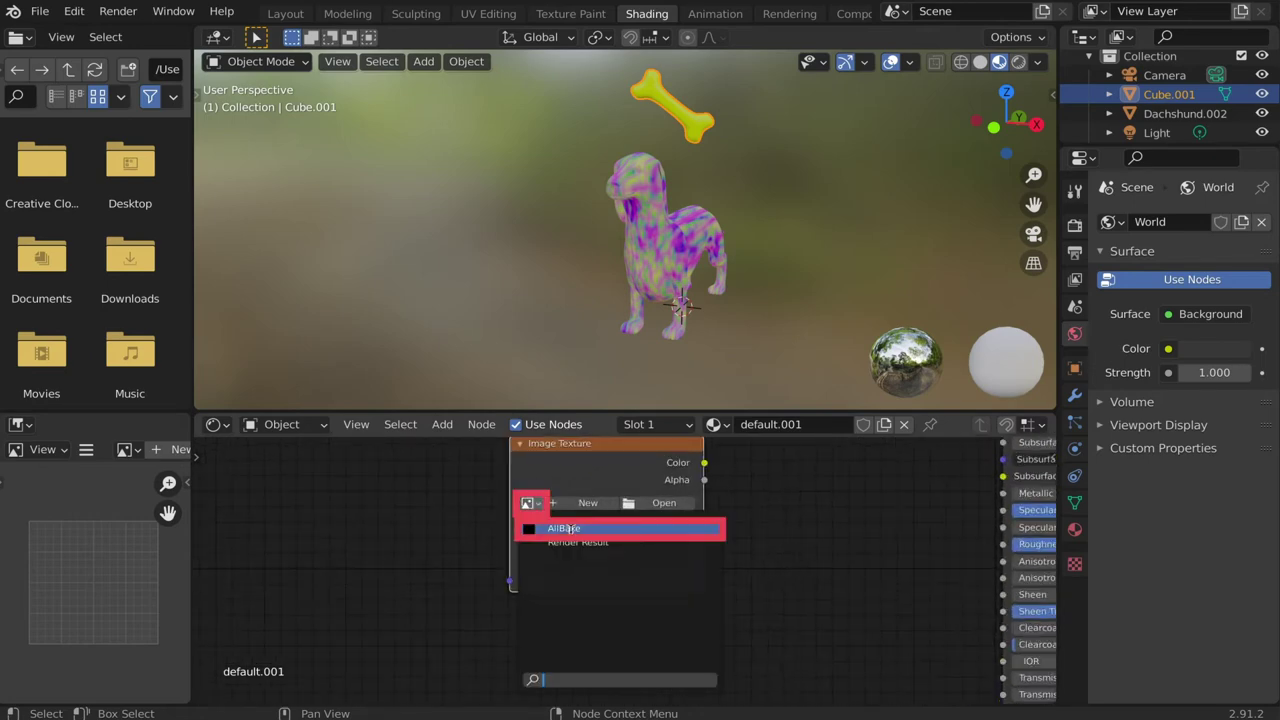
pyautogui.click(568, 529)
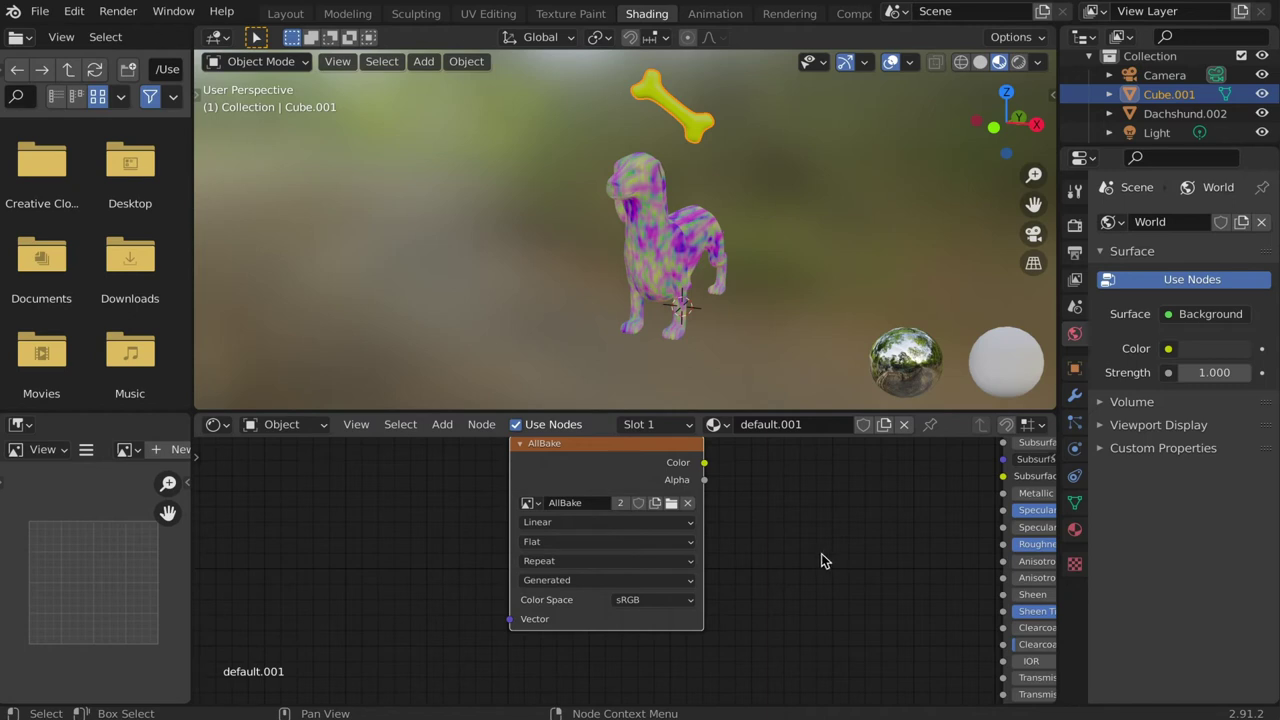
pyautogui.scroll(-3, 820, 558)
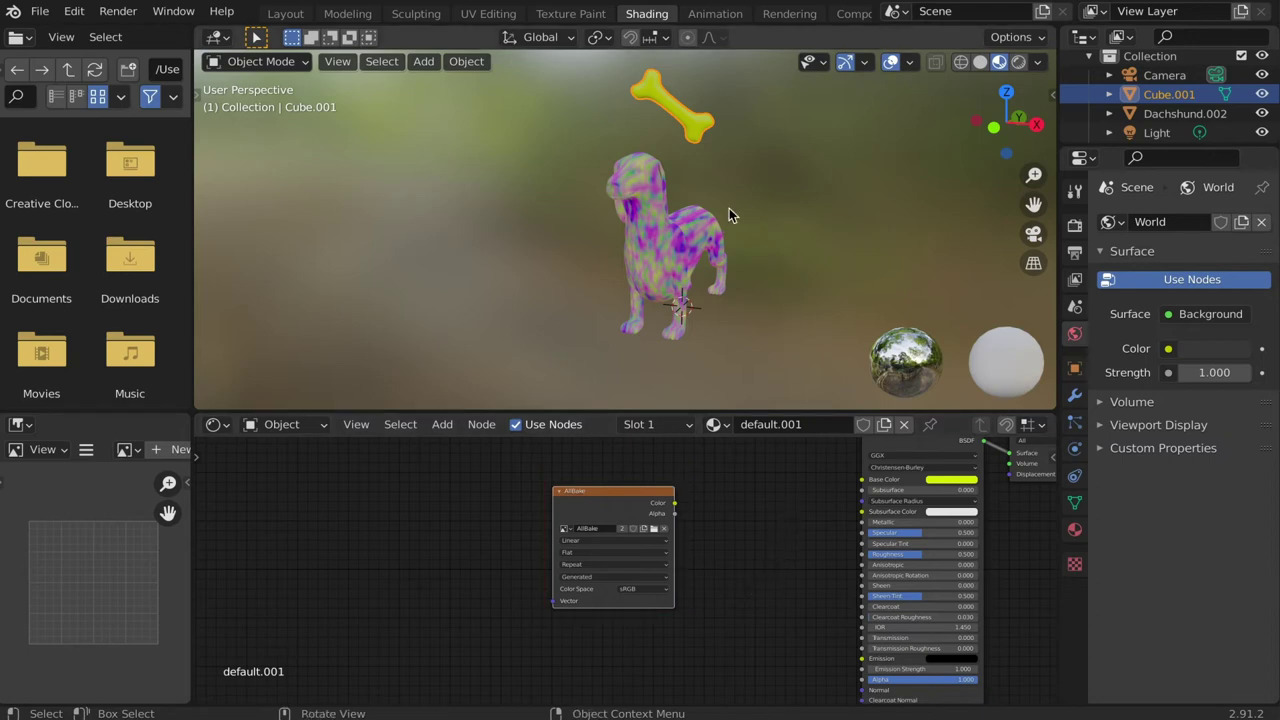
# Select the dachshund and bone together and show both full UV layouts over the AllBake image in the UV Editing workspace.
pyautogui.moveTo(581, 95); pyautogui.dragTo(858, 262)
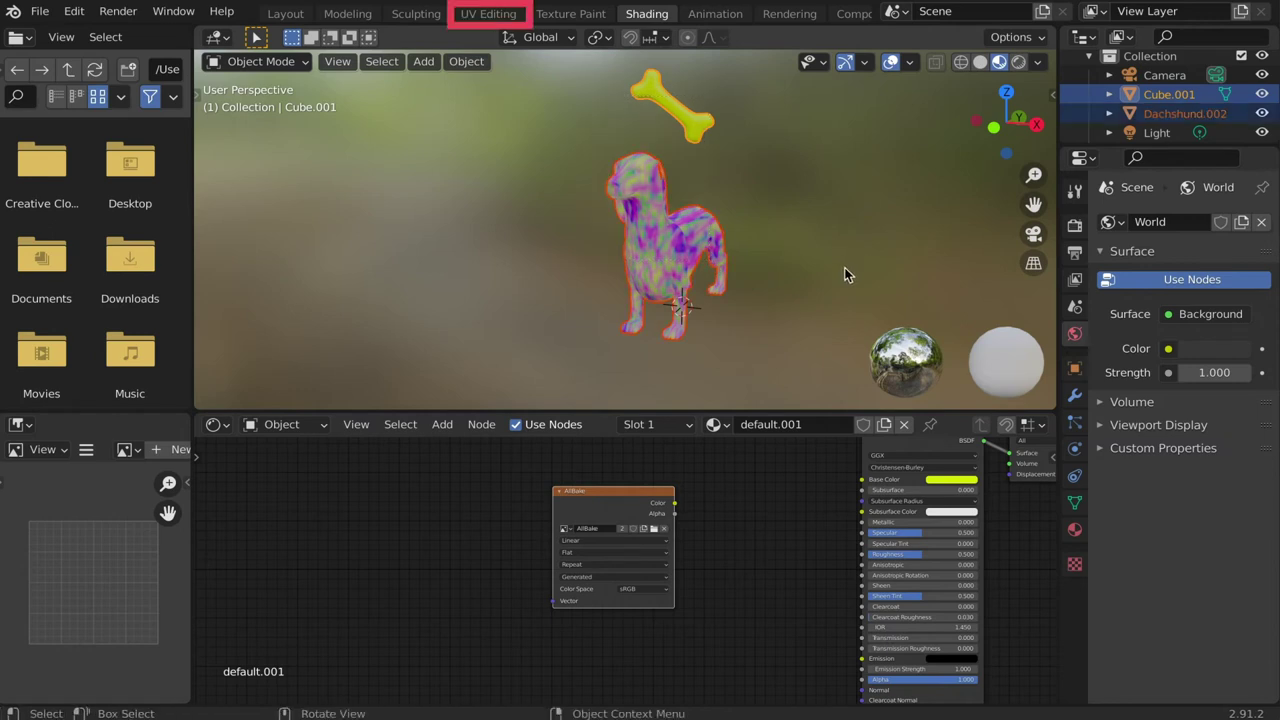
pyautogui.click(505, 15)
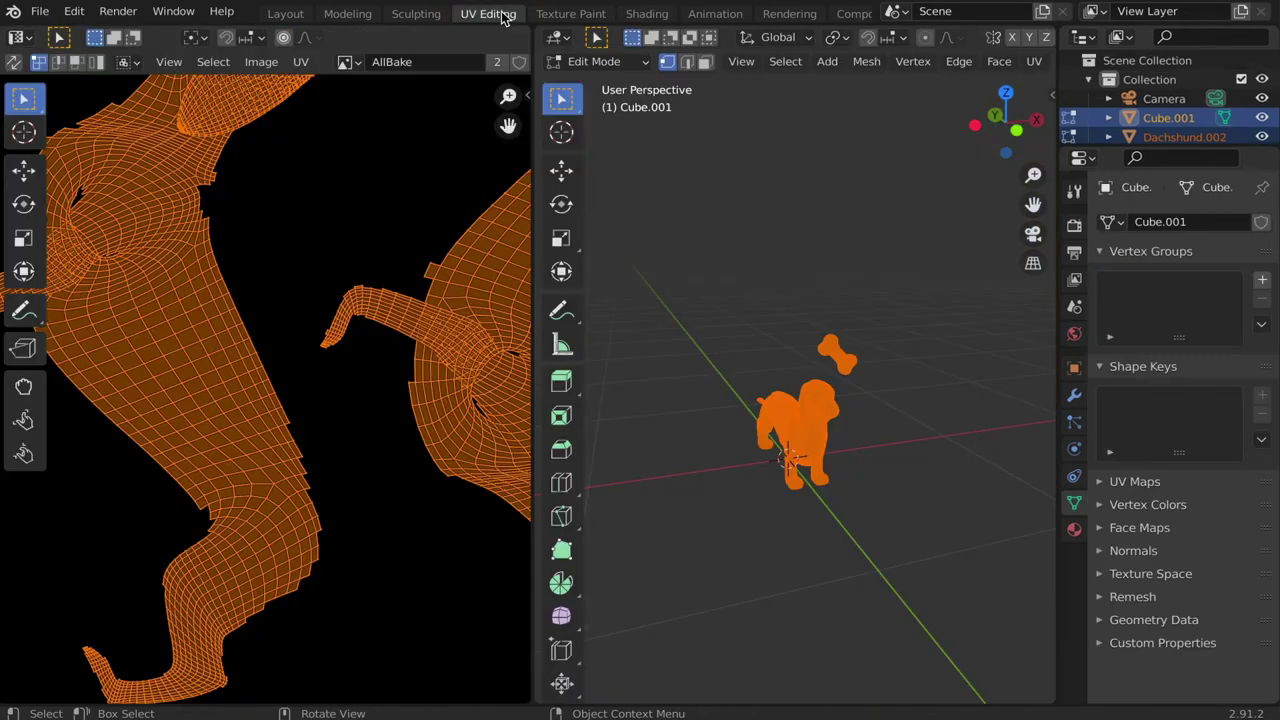
pyautogui.press('Home')
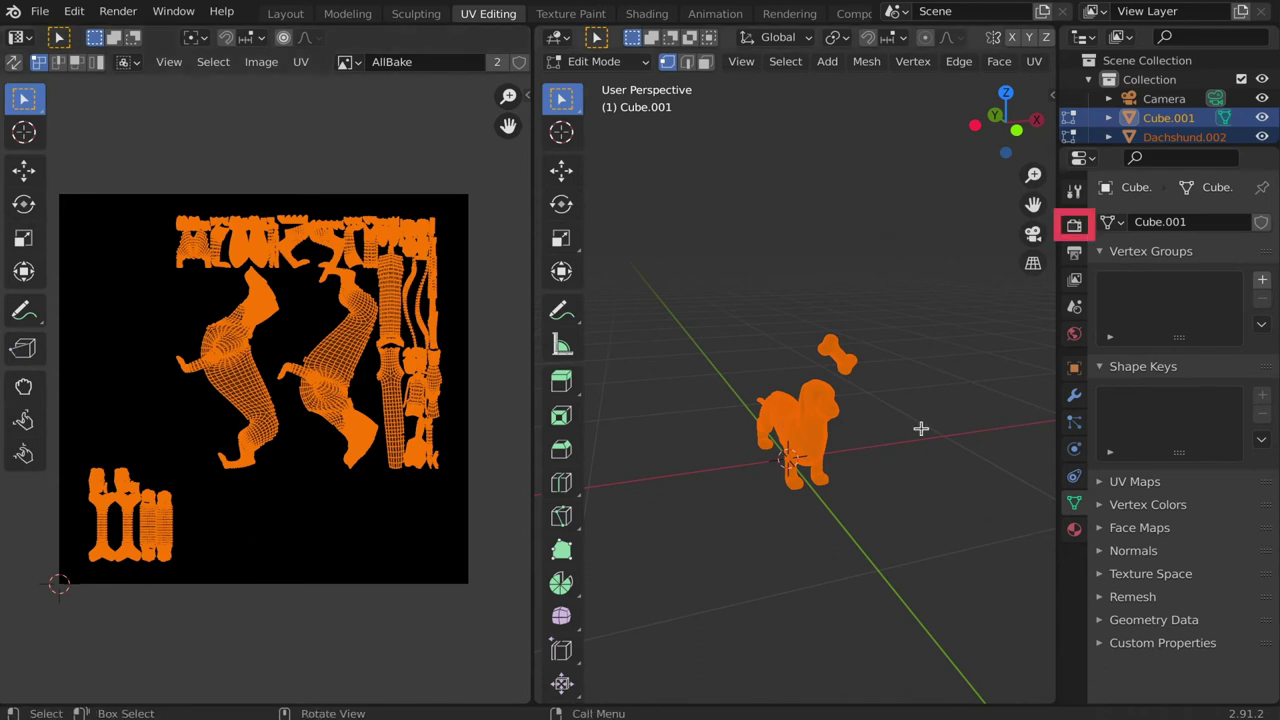
# Set the scene's render engine to Cycles.
pyautogui.click(1074, 225)
pyautogui.click(1237, 225)
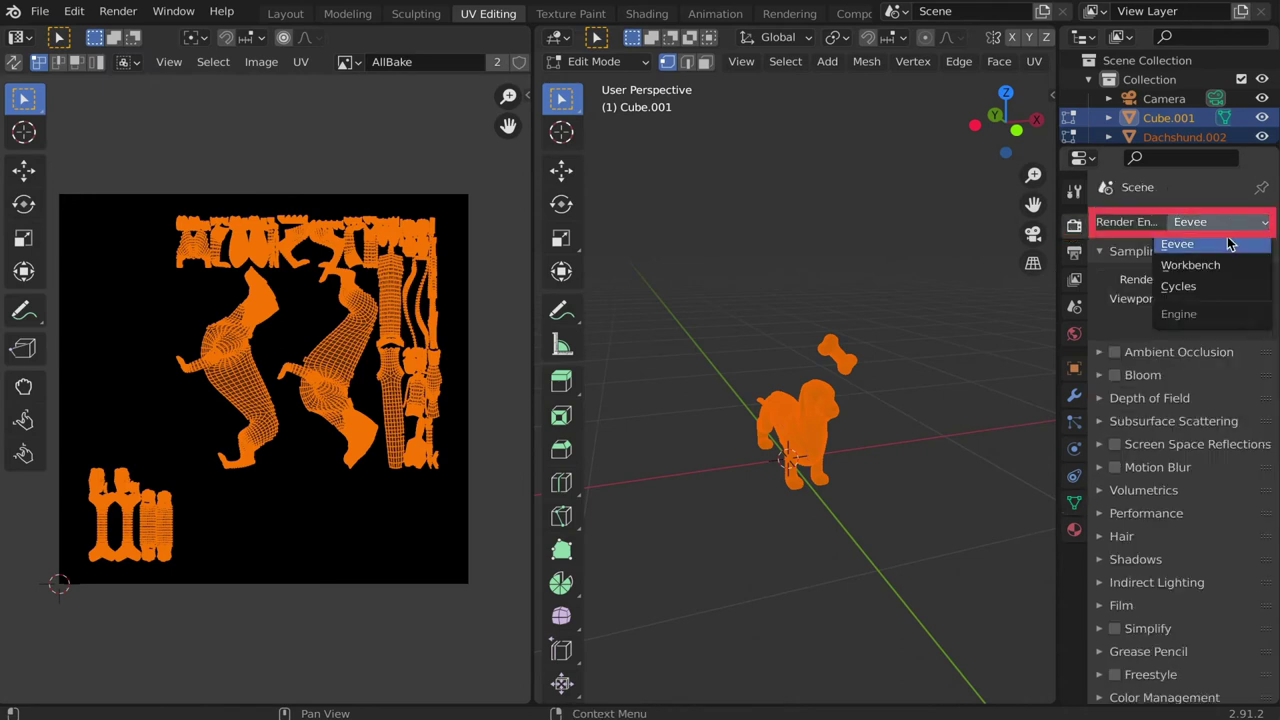
pyautogui.click(1210, 290)
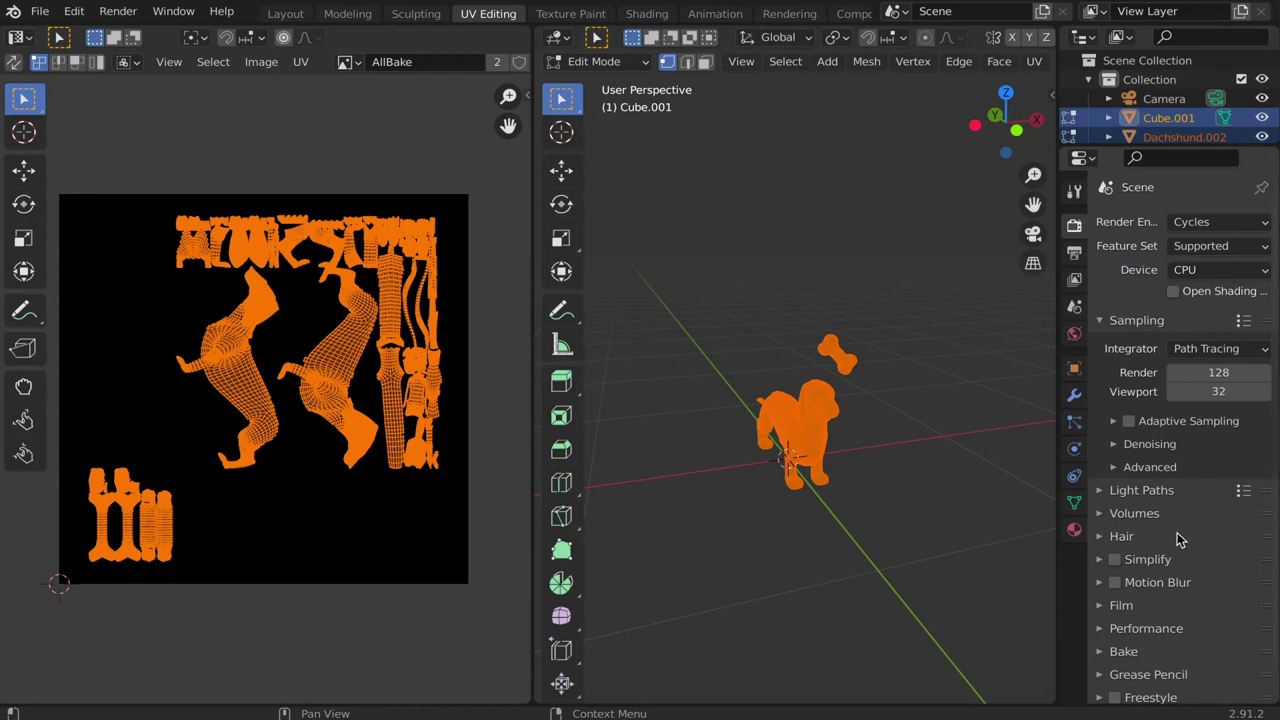
# Bake both objects with bake type Diffuse, turning off the Direct and Indirect contributions so only Color is included.
pyautogui.click(1110, 651)
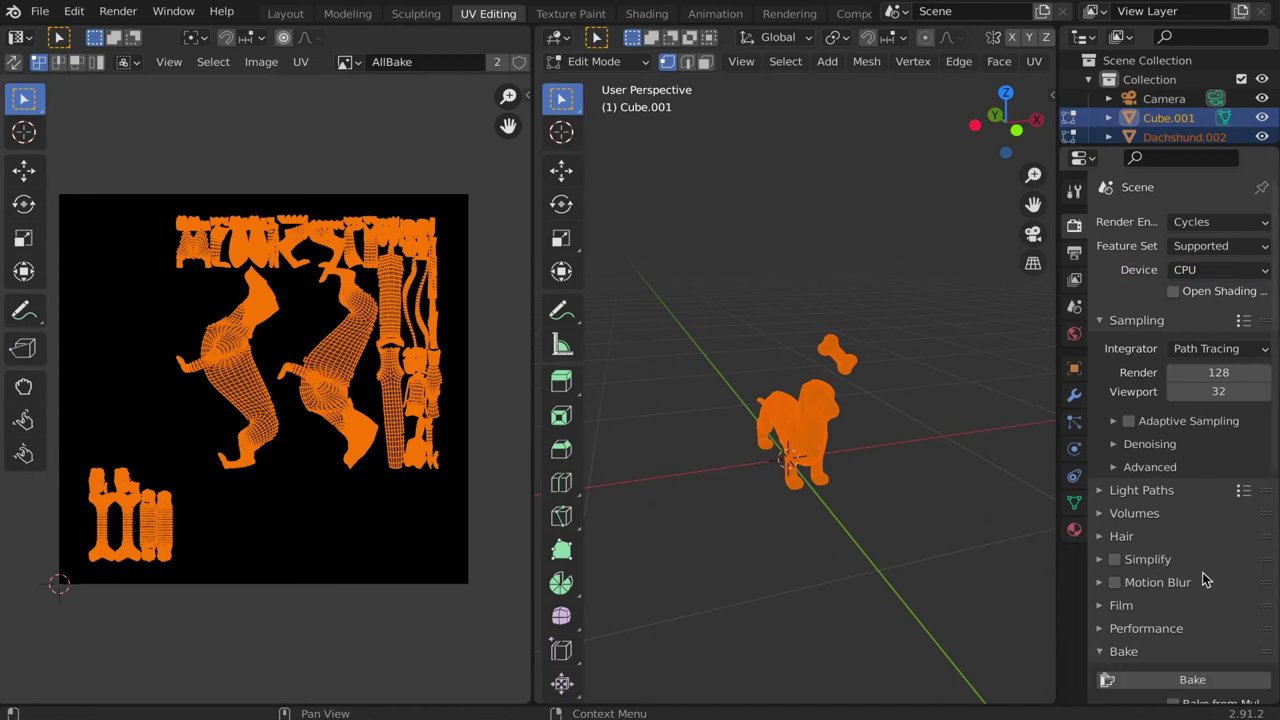
pyautogui.scroll(-5, 1203, 575)
pyautogui.scroll(-1, 1205, 565)
pyautogui.click(1228, 478)
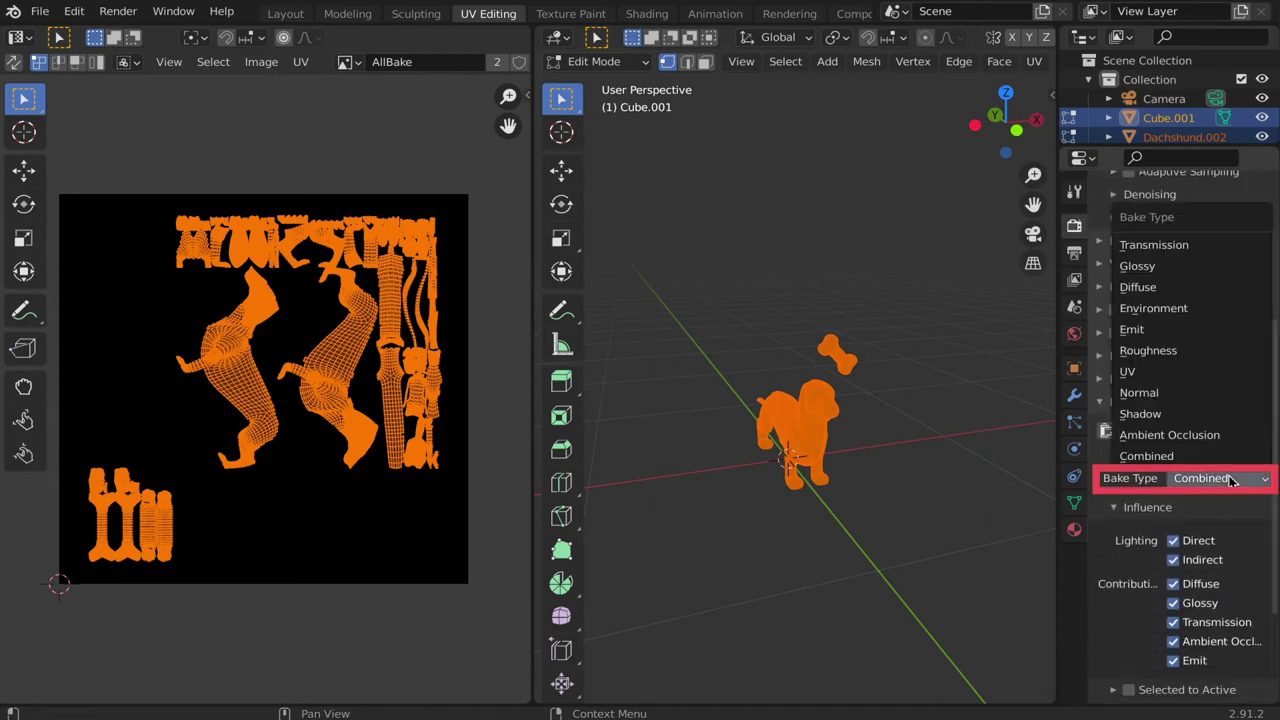
pyautogui.click(1184, 289)
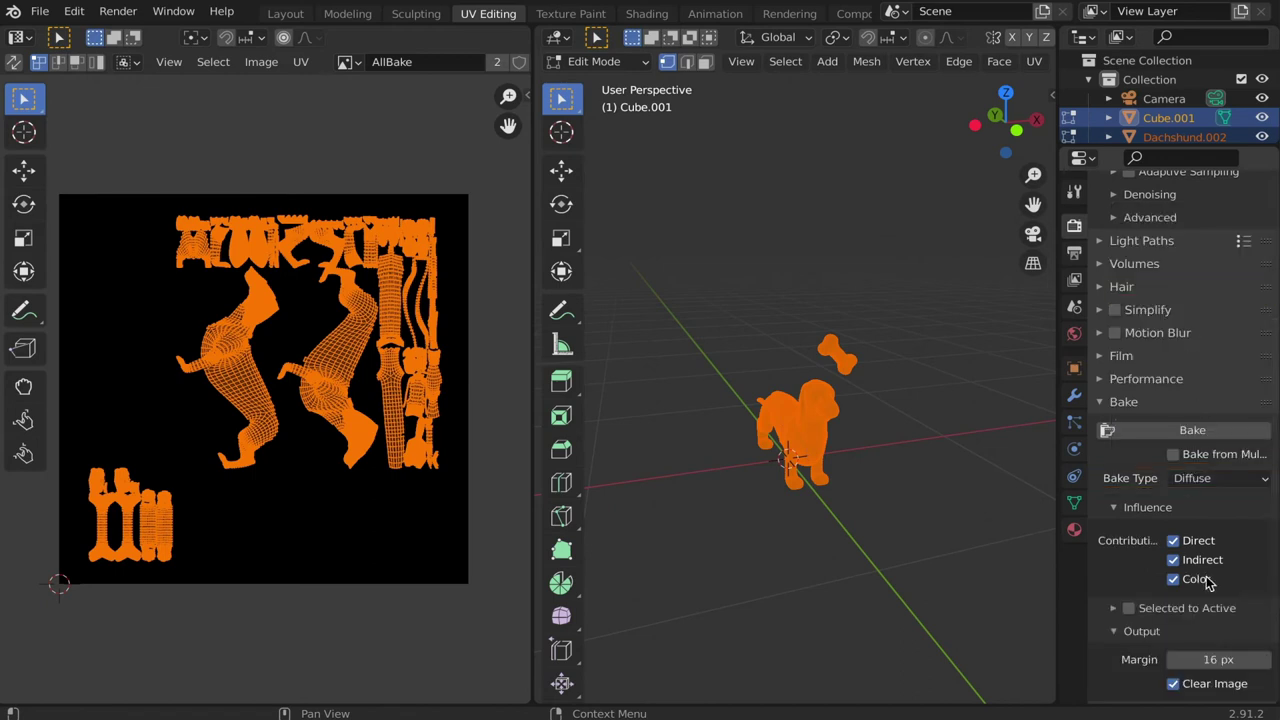
pyautogui.click(1173, 541)
pyautogui.click(1174, 561)
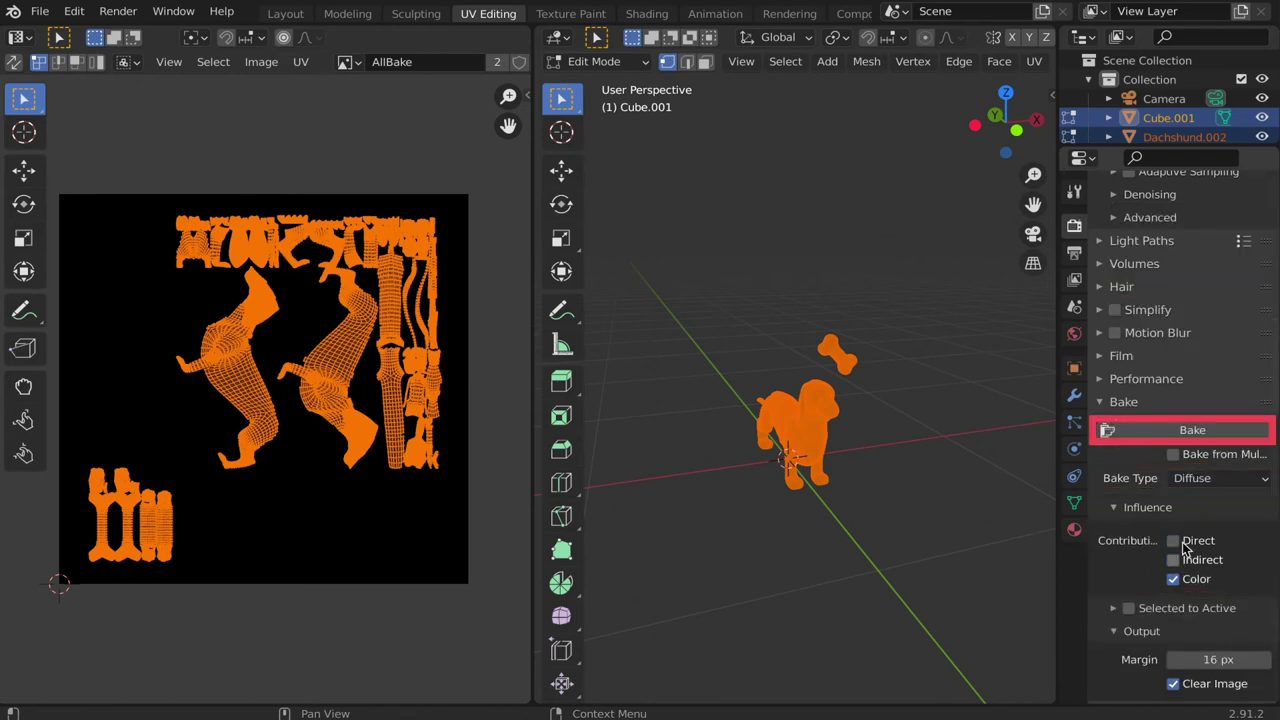
pyautogui.click(1222, 436)
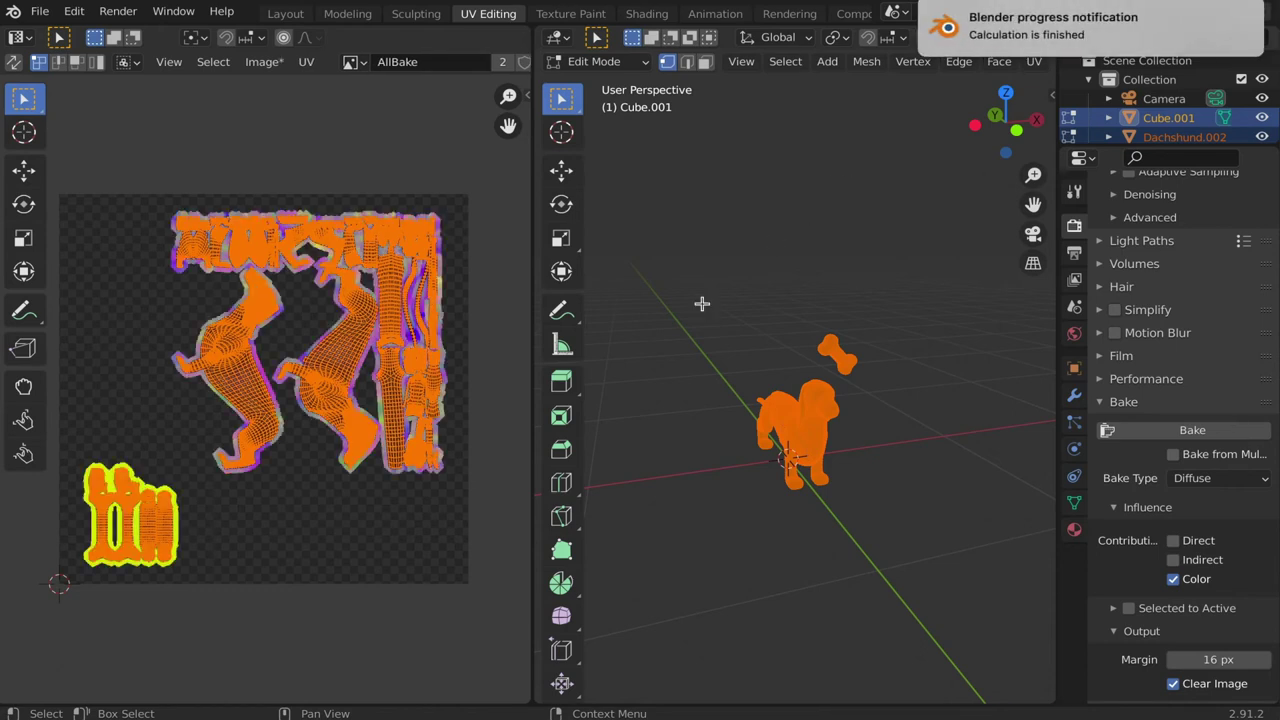
# Deselect the meshes, save the baked AllBake image to an external file, and open the PuppyModelMultiTextures folder in Finder.
pyautogui.hotkey('alt', 'a')
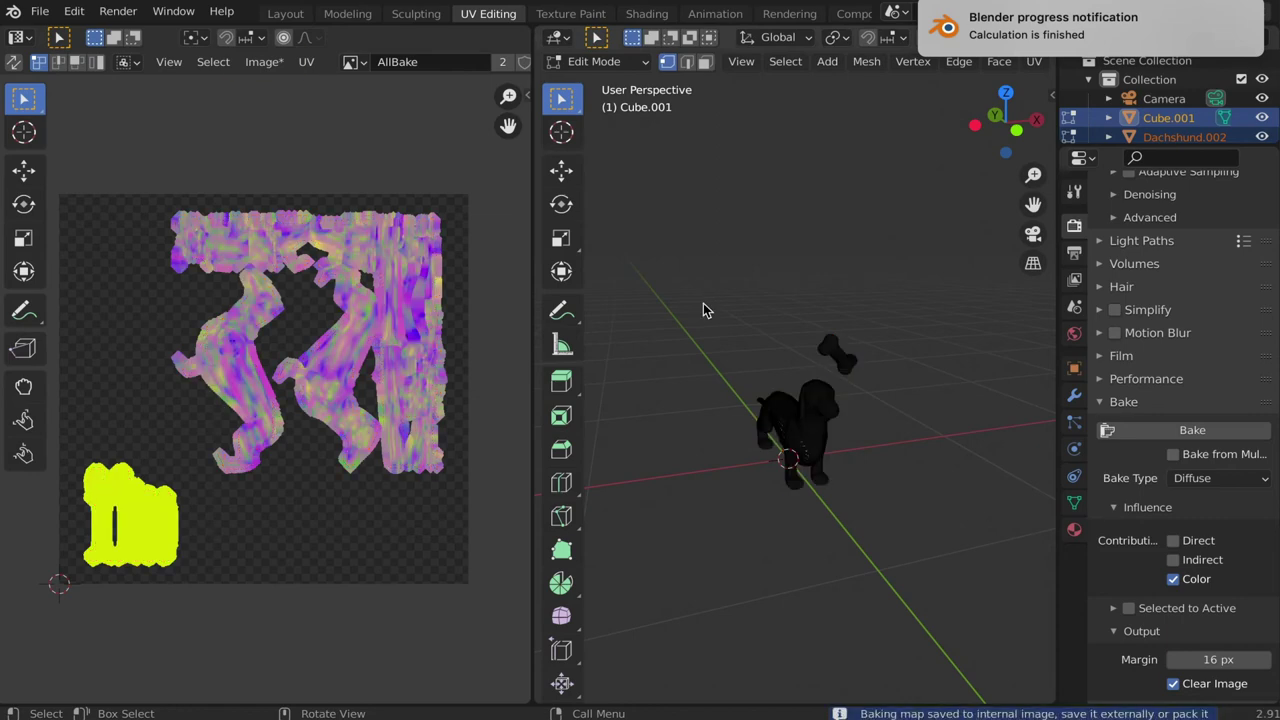
pyautogui.click(265, 64)
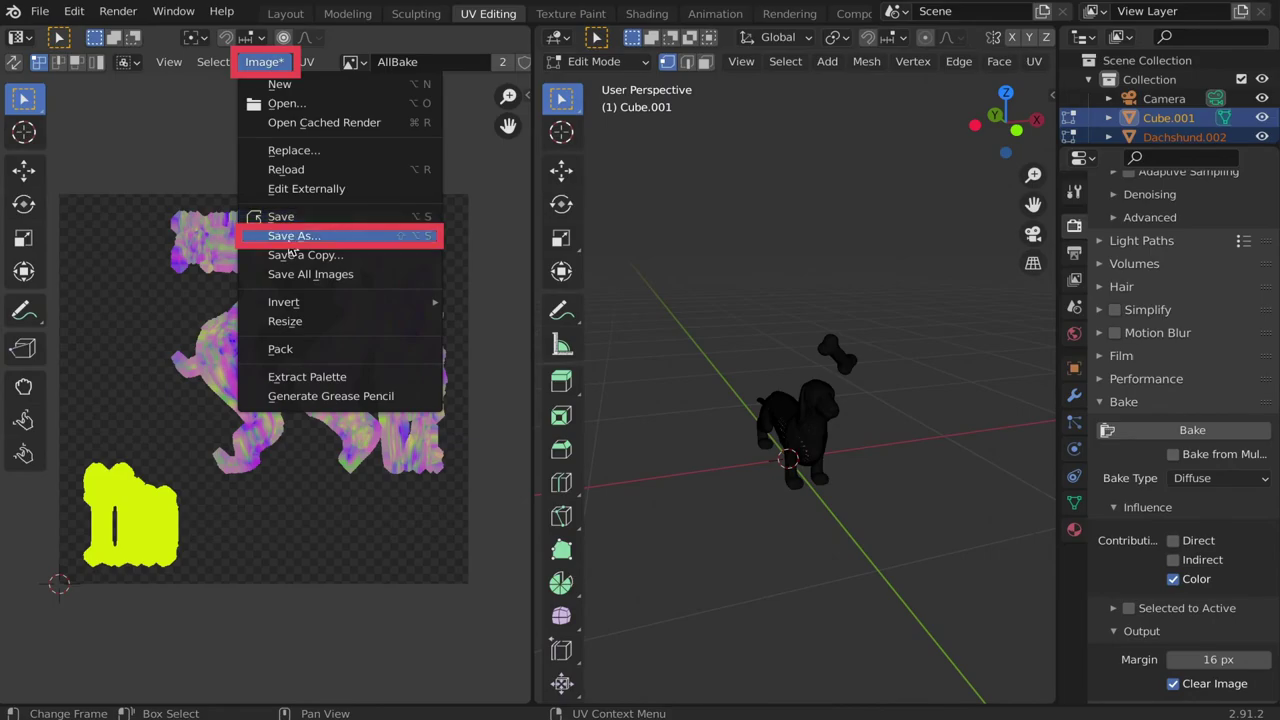
pyautogui.click(291, 237)
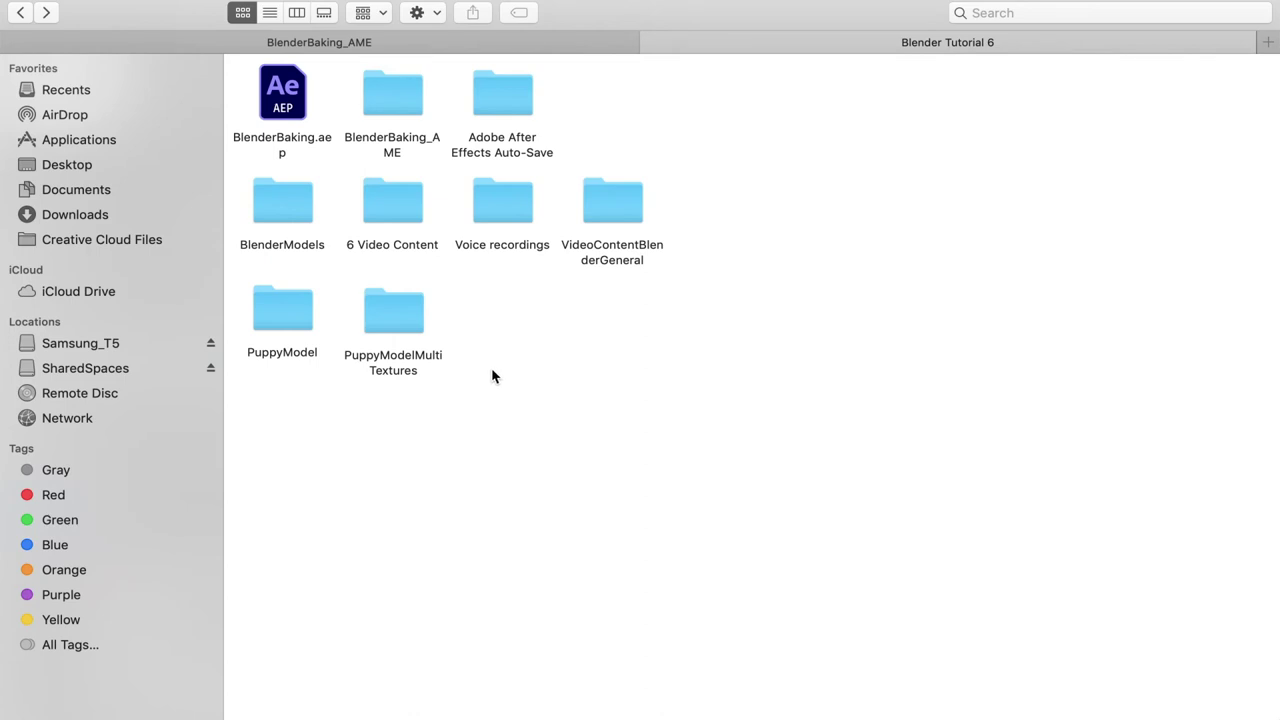
pyautogui.doubleClick(410, 315)
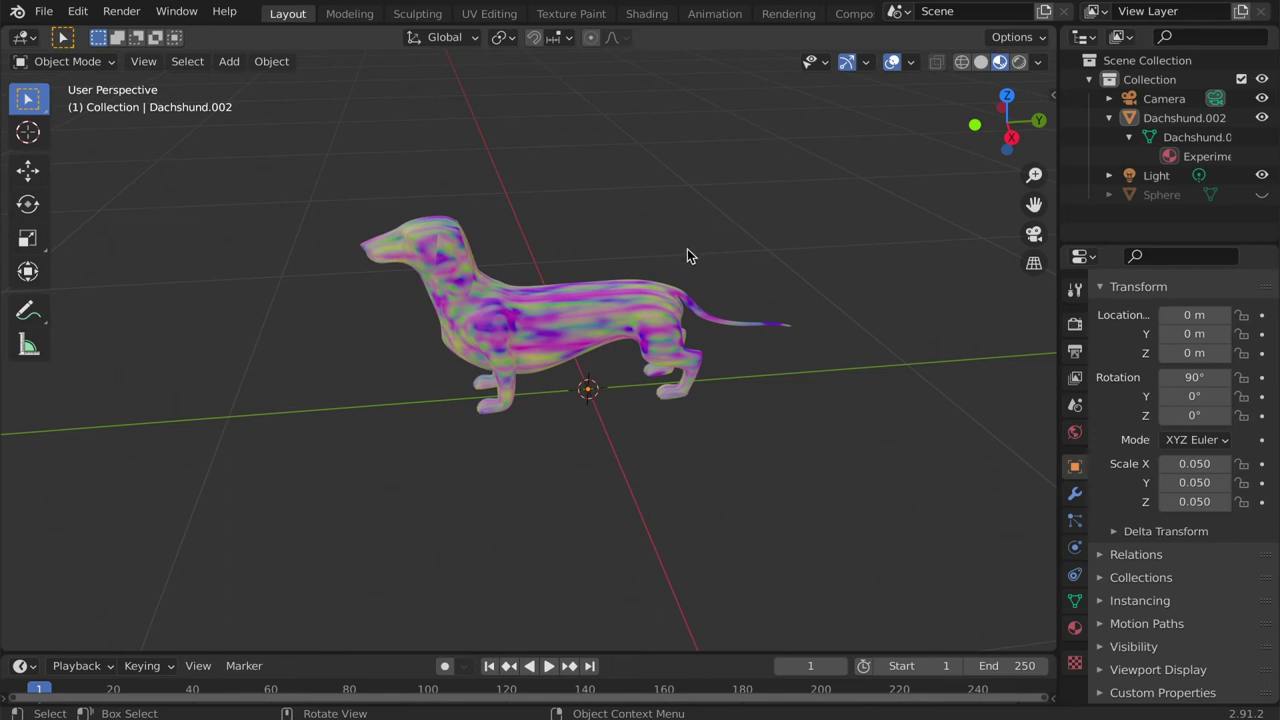
# Measure the dachshund's length from its nose to the tip of its tail in Edit Mode with the Measure tool.
pyautogui.press('Tab')
pyautogui.click(647, 288)
pyautogui.press('Tab')
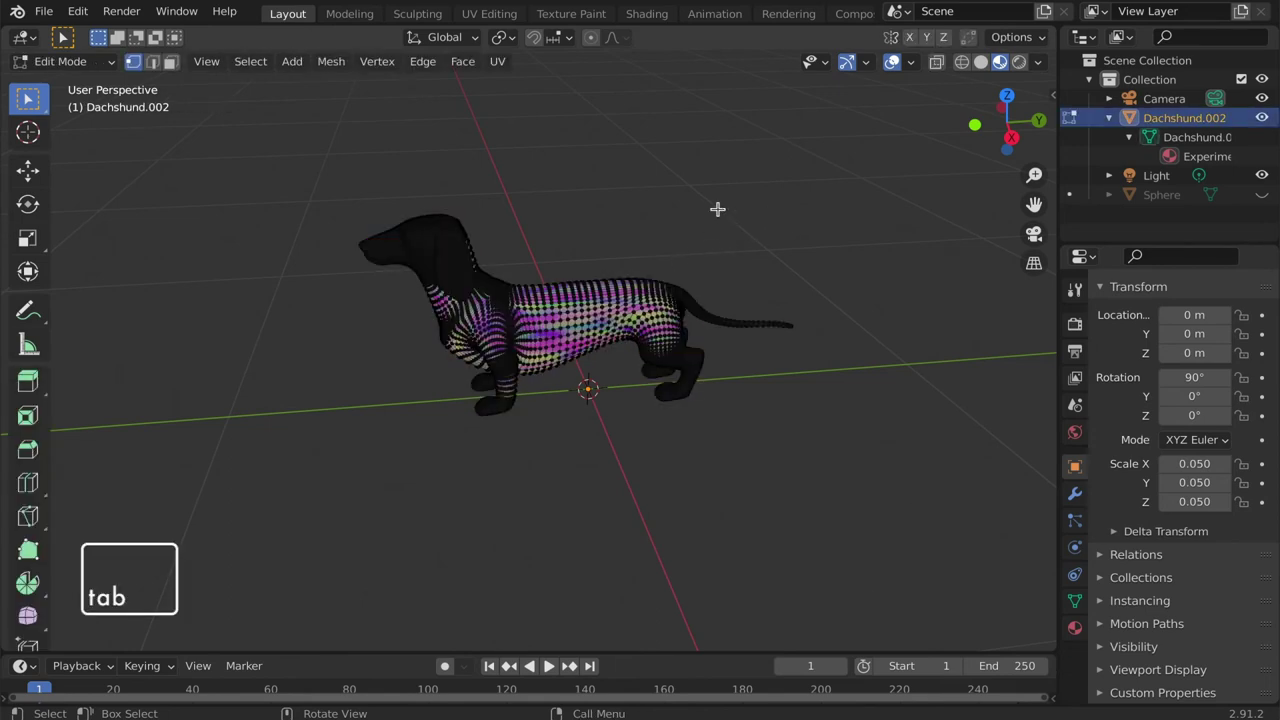
pyautogui.click(28, 345)
pyautogui.moveTo(358, 240); pyautogui.dragTo(800, 326)
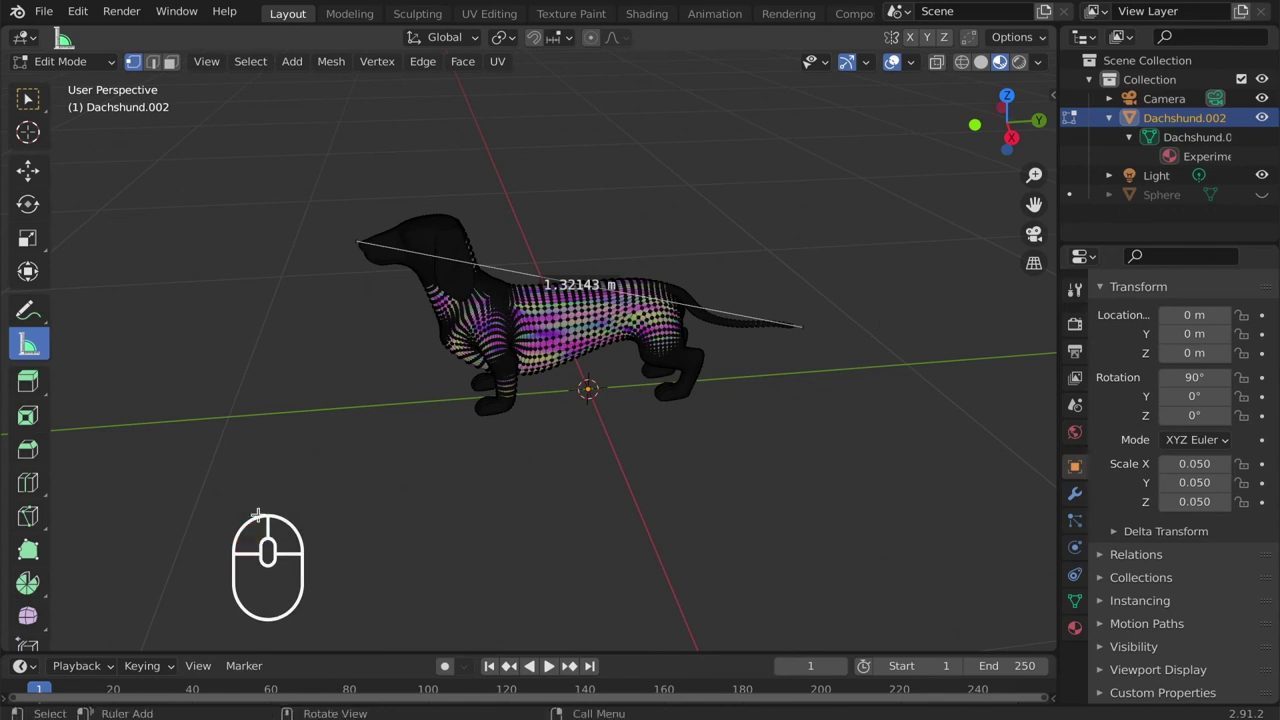
pyautogui.moveTo(232, 415); pyautogui.dragTo(590, 388)
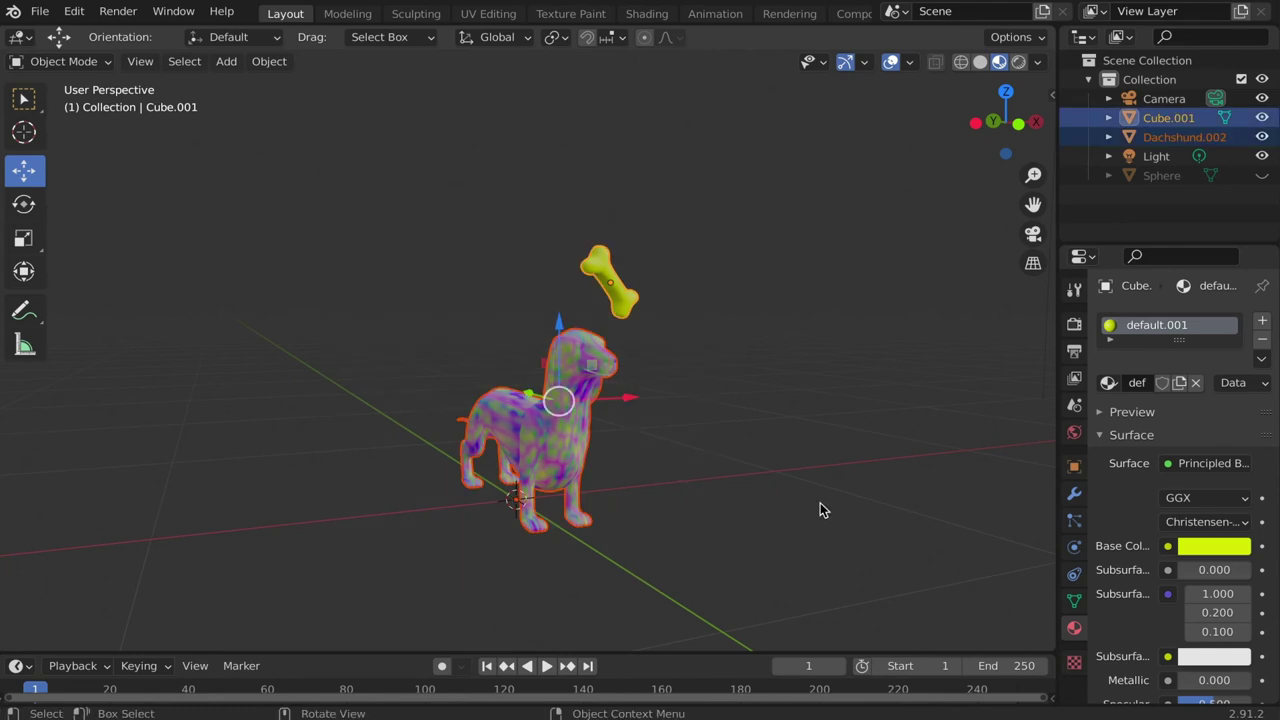
# Turn on the Statistics viewport overlay with the dachshund and bone both selected.
pyautogui.keyDown('shift'); pyautogui.click(799, 474); pyautogui.keyUp('shift')
pyautogui.click(910, 63)
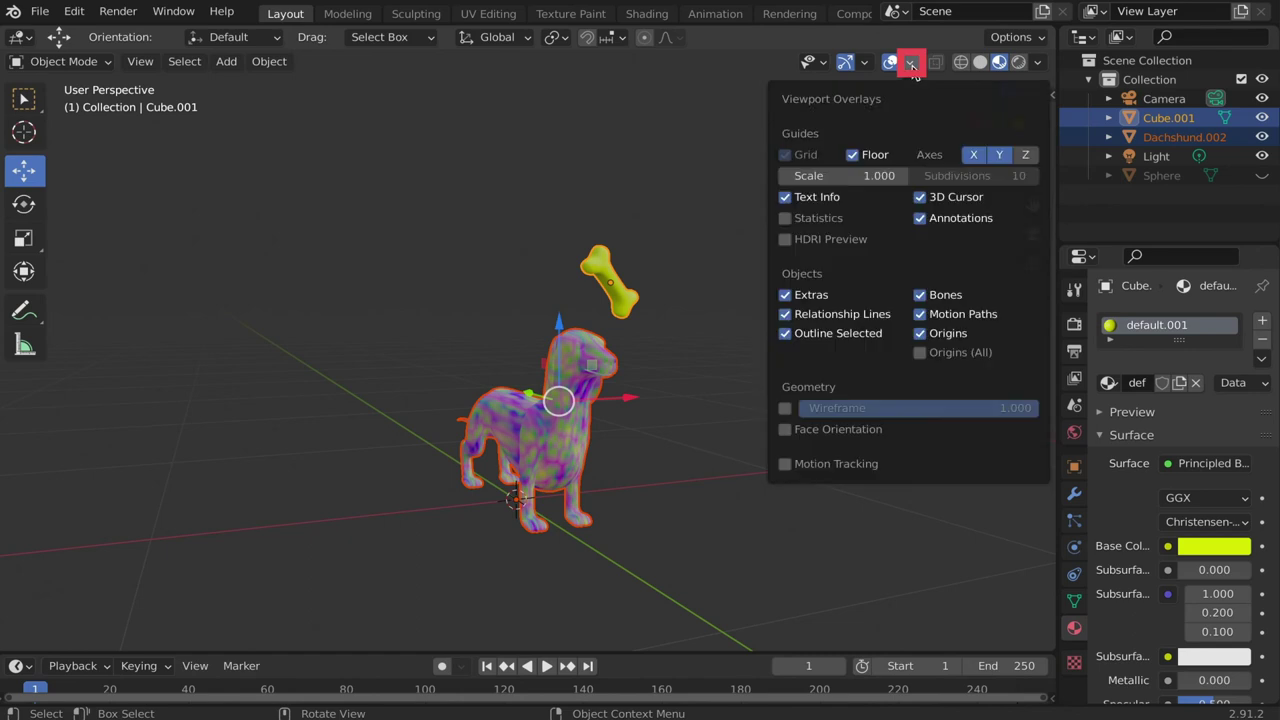
pyautogui.click(786, 220)
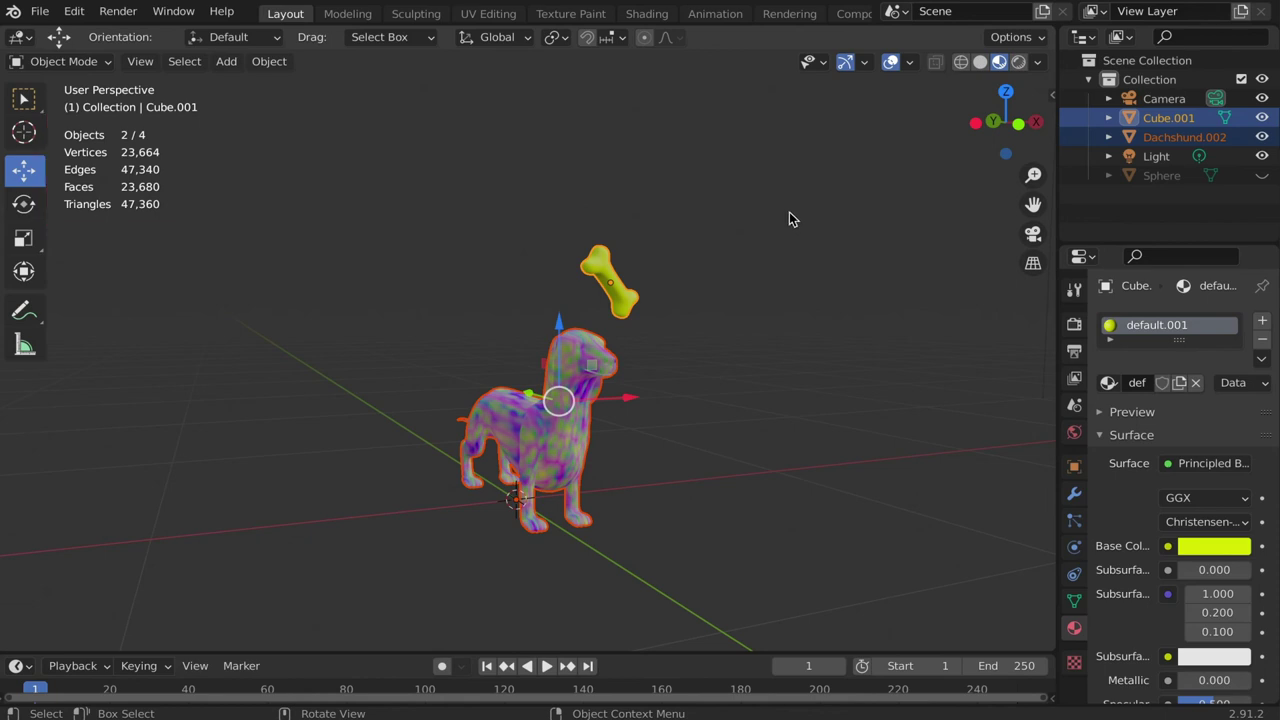
# Join the selected dachshund and bone into a single object.
pyautogui.rightClick(766, 258)
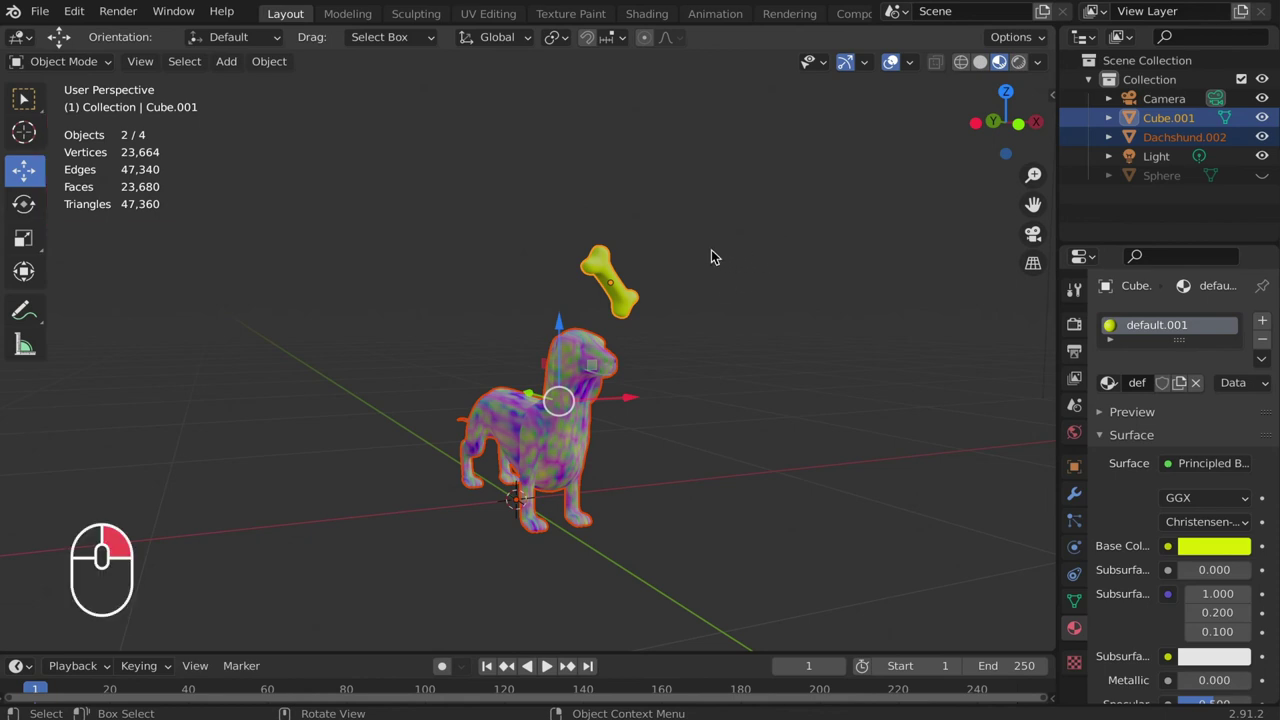
pyautogui.rightClick(606, 262)
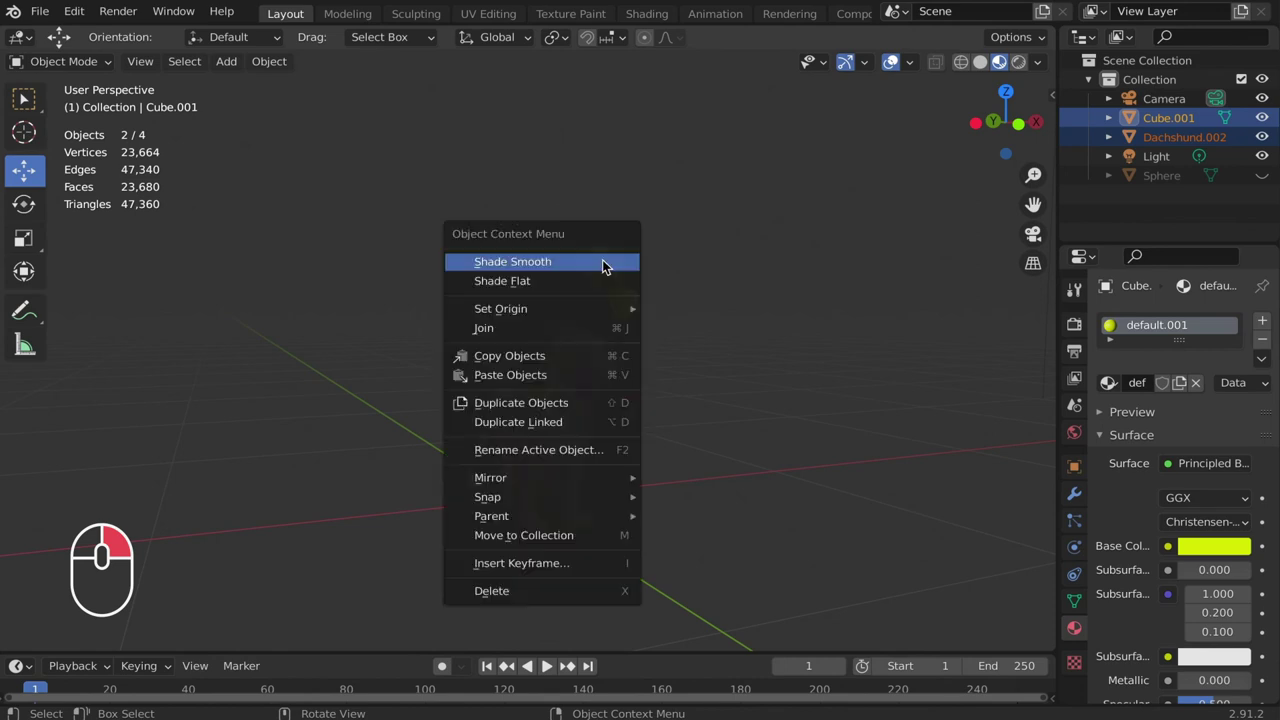
pyautogui.click(575, 329)
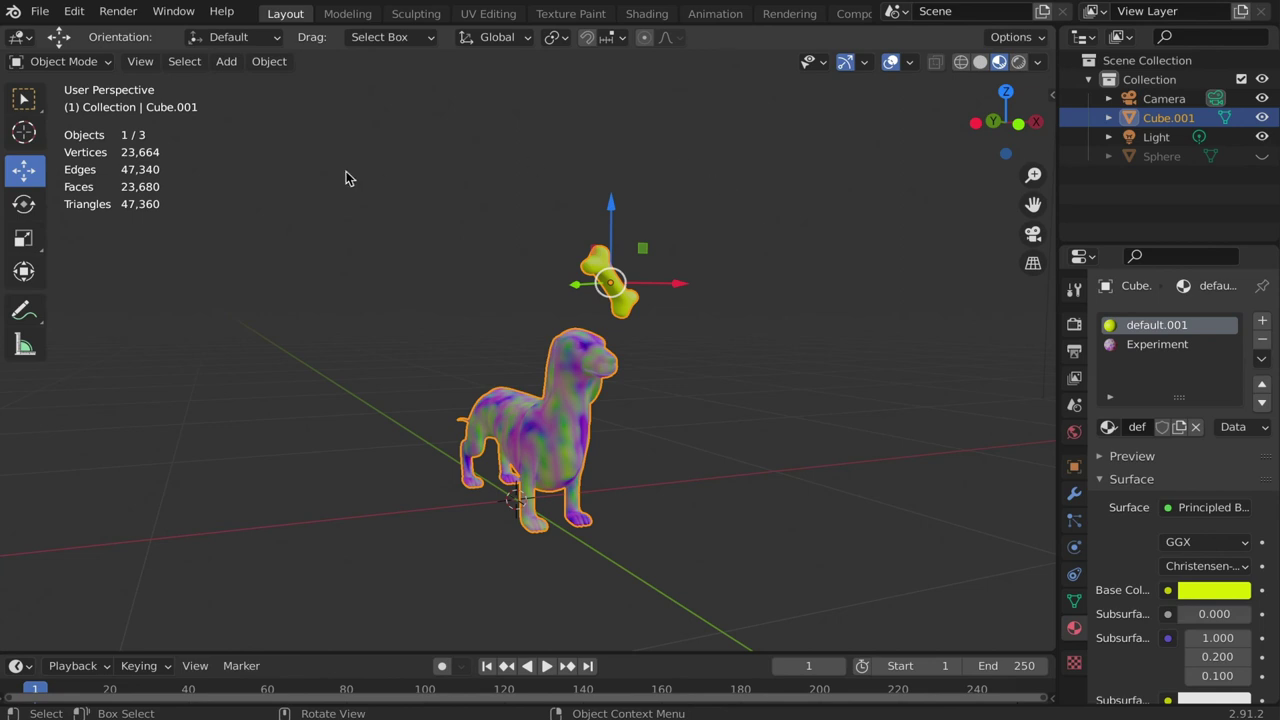
# Export the joined model as Wavefront OBJ, limited to the selection, named PuppyMultiTextures.obj in the PuppyModelMultiTextures folder.
pyautogui.click(40, 12)
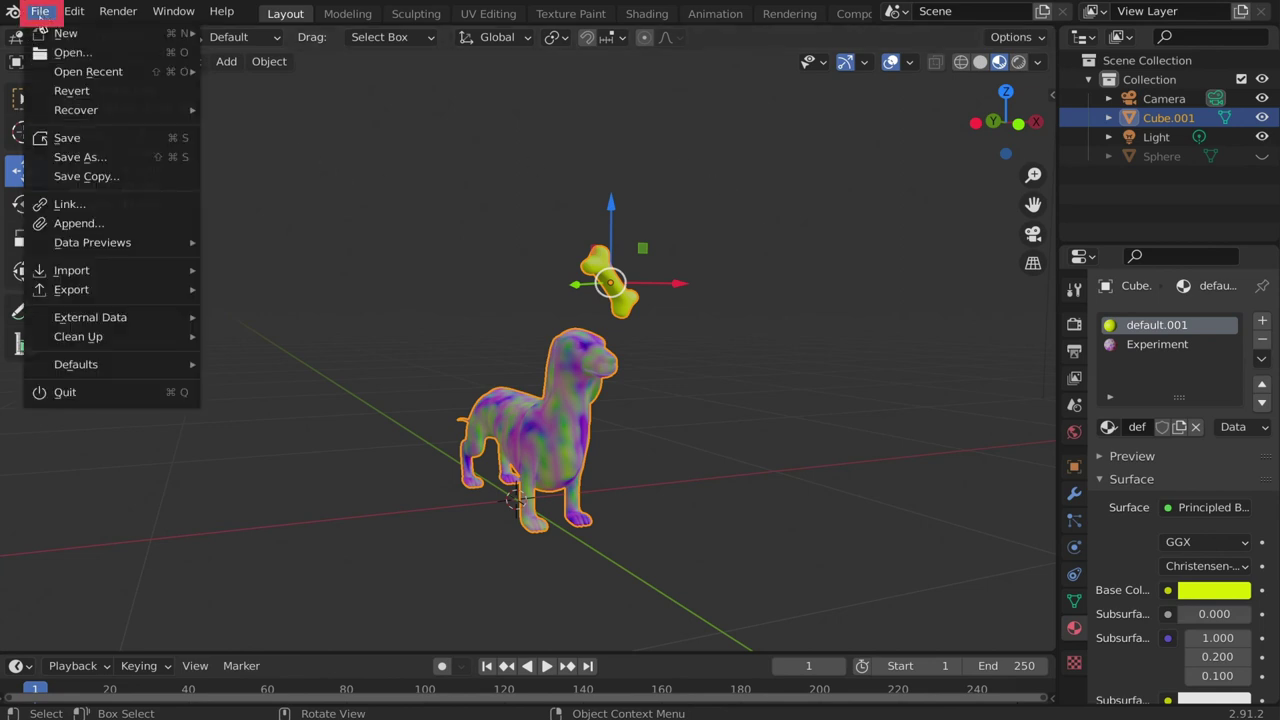
pyautogui.moveTo(100, 290)
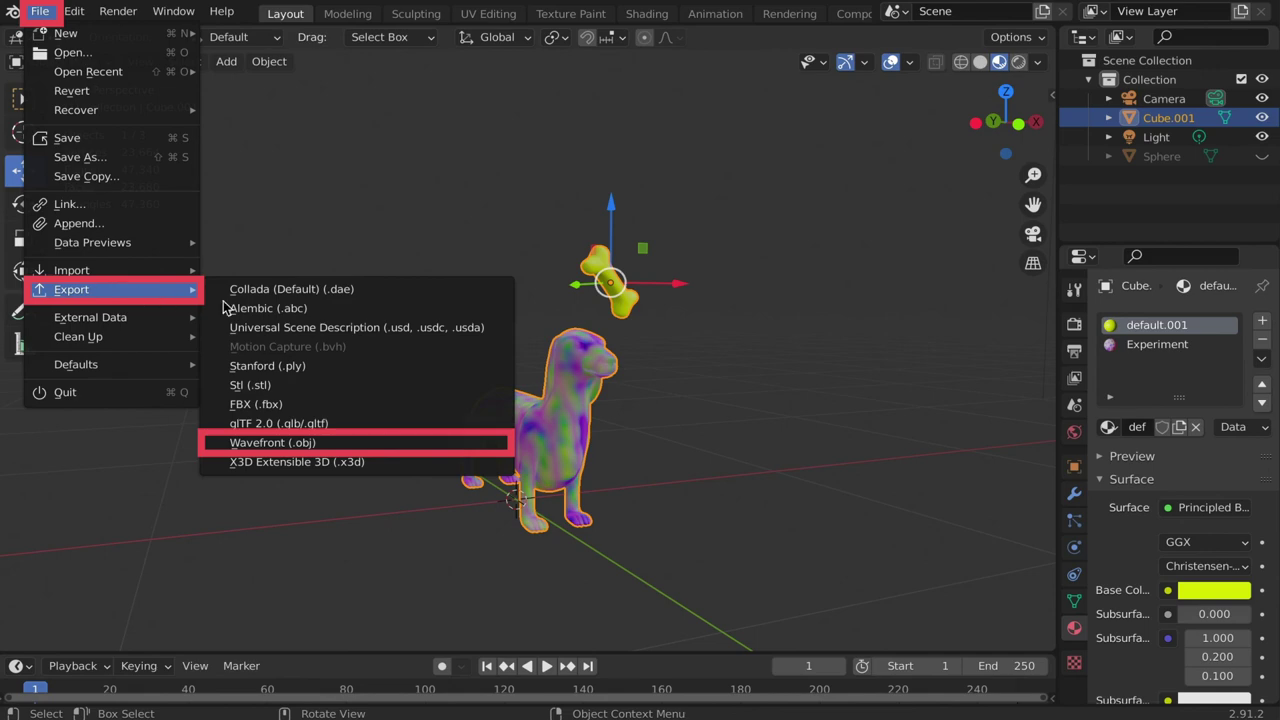
pyautogui.click(340, 445)
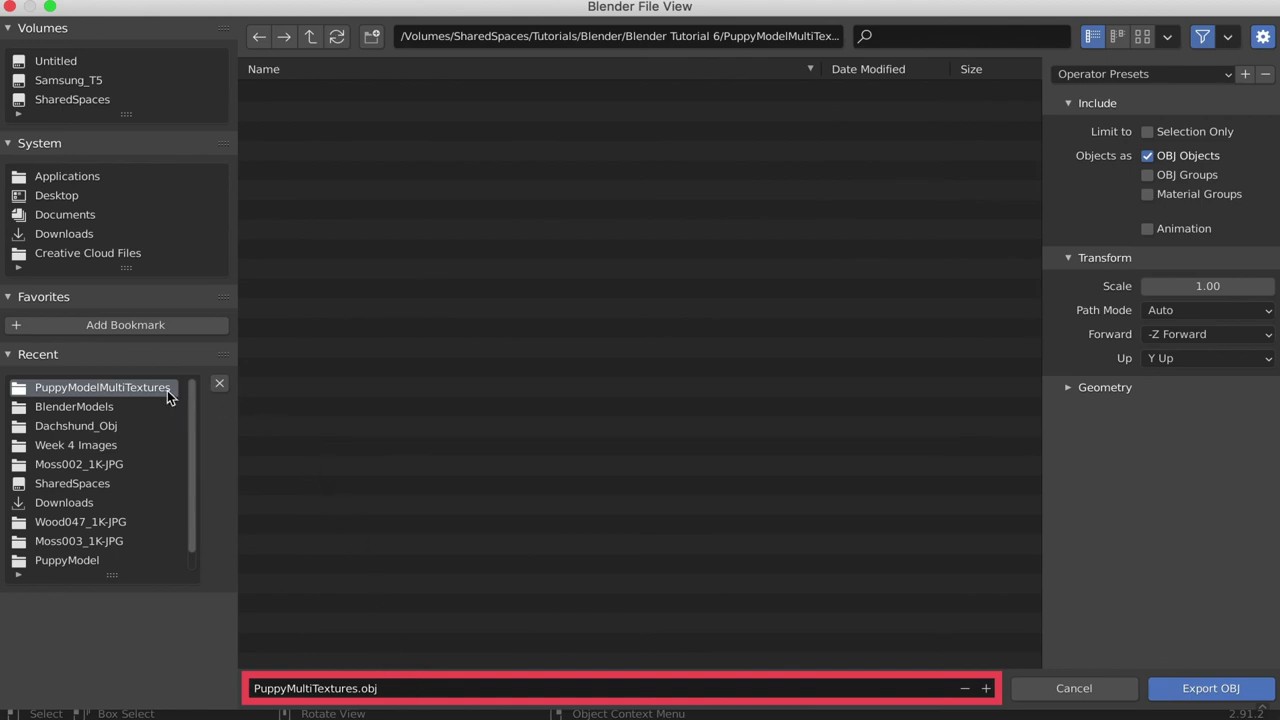
pyautogui.click(1148, 132)
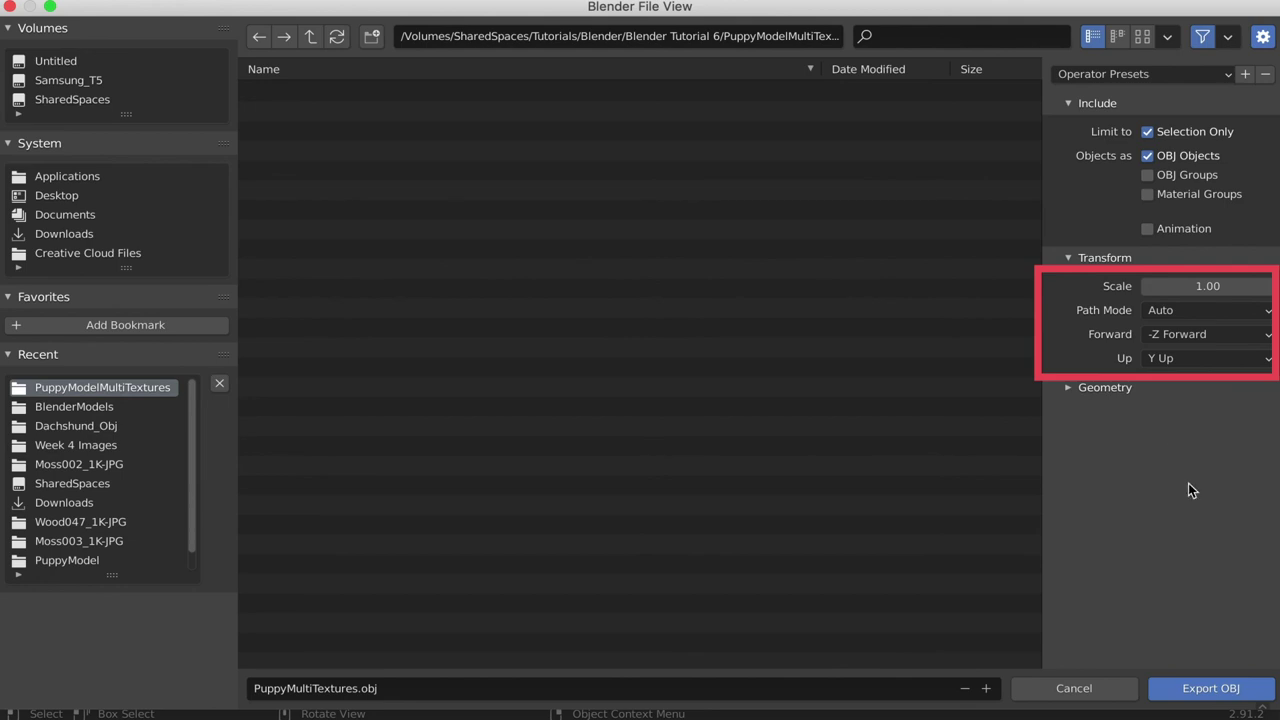
pyautogui.click(1258, 687)
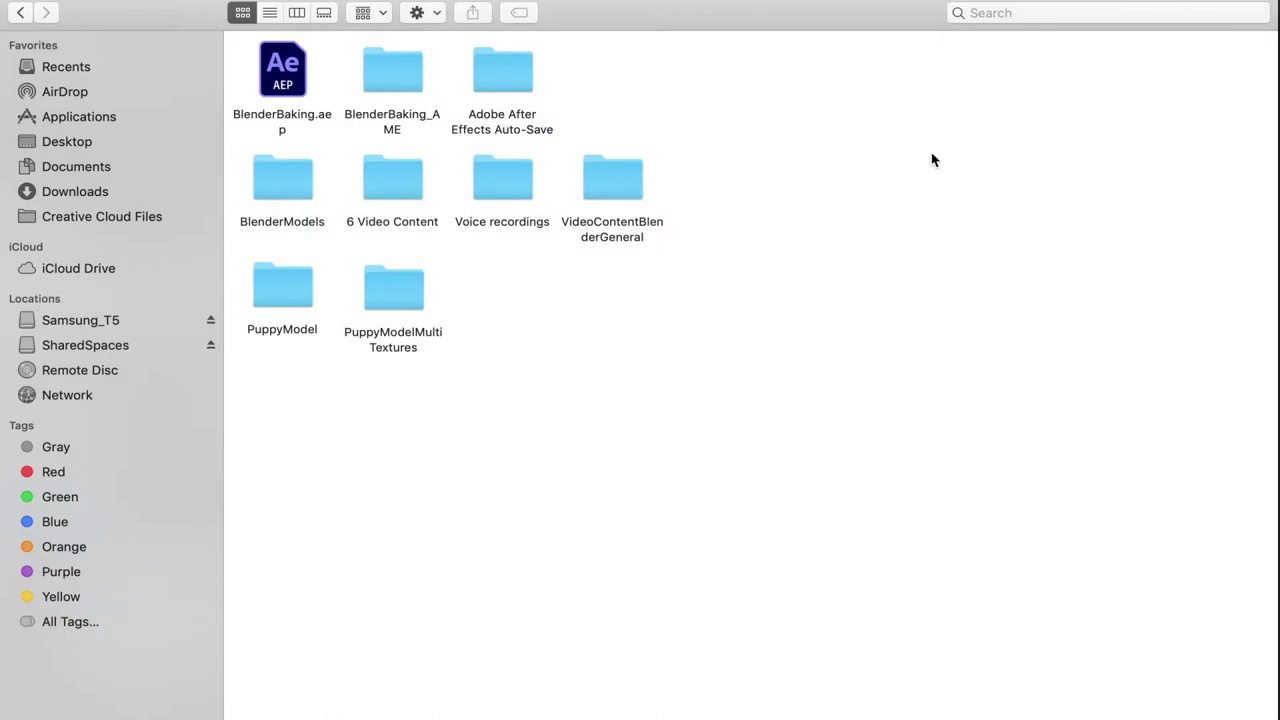
# Open the PuppyModelMultiTextures folder in Finder and list its files with their sizes and kinds.
pyautogui.click(373, 300)
pyautogui.doubleClick(372, 300)
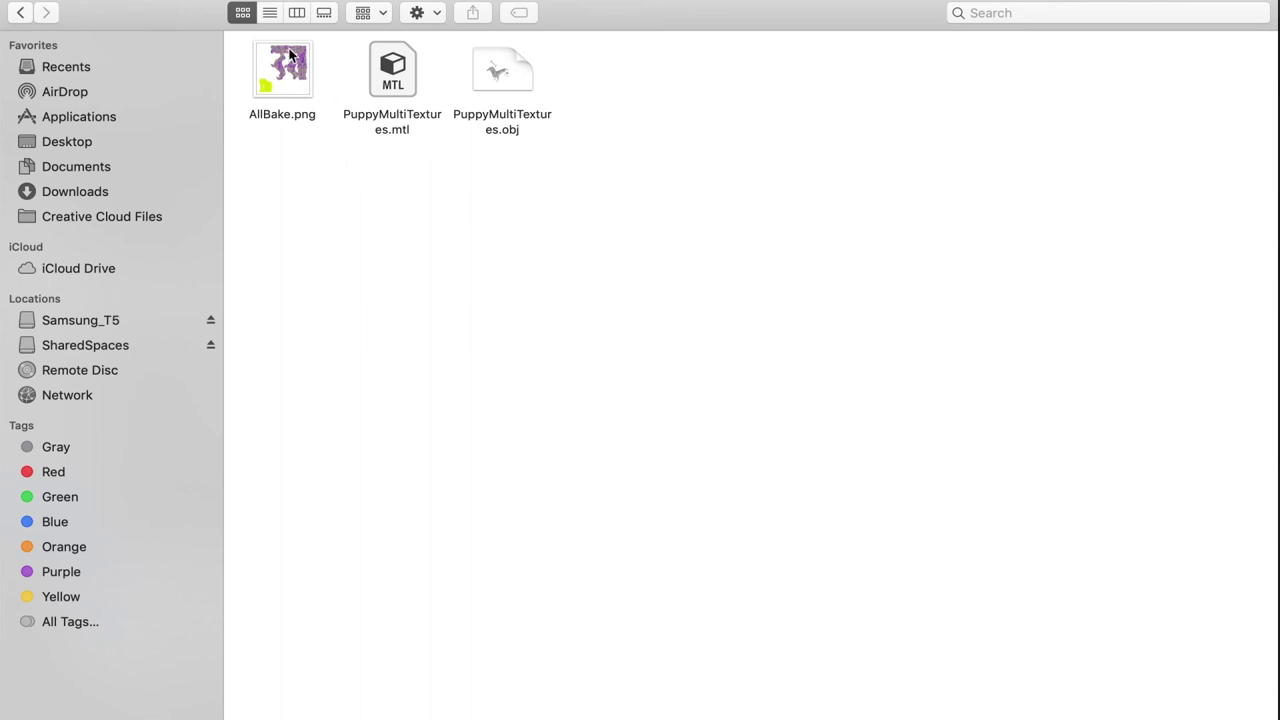
pyautogui.click(270, 13)
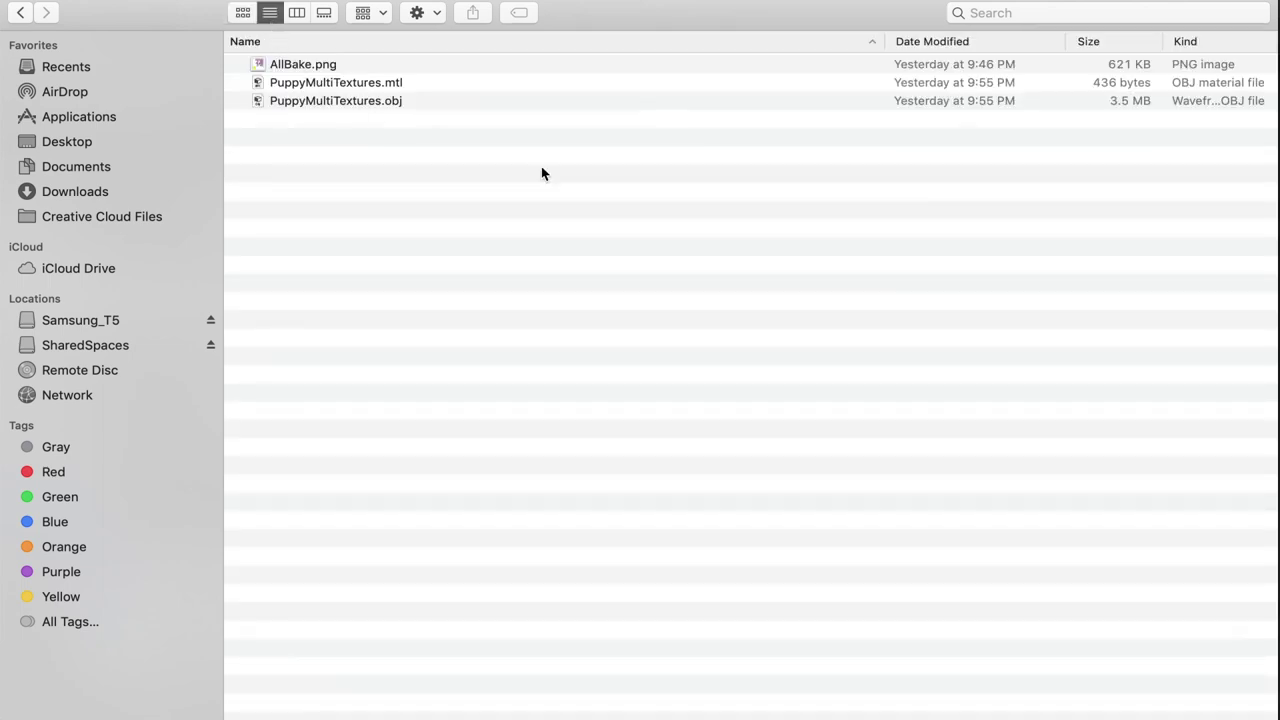